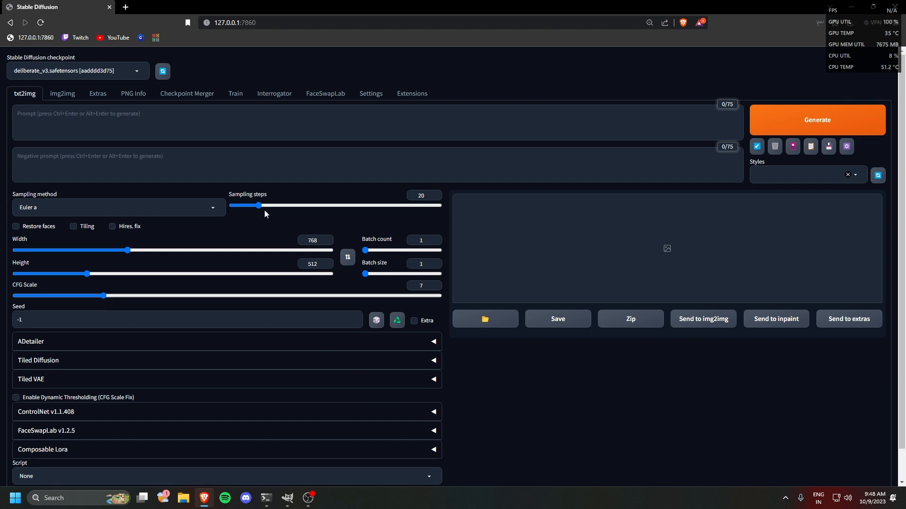
Step: Expand the ControlNet v1.1.408 section and look over the Unit 0 image area and control type options
click(41, 416)
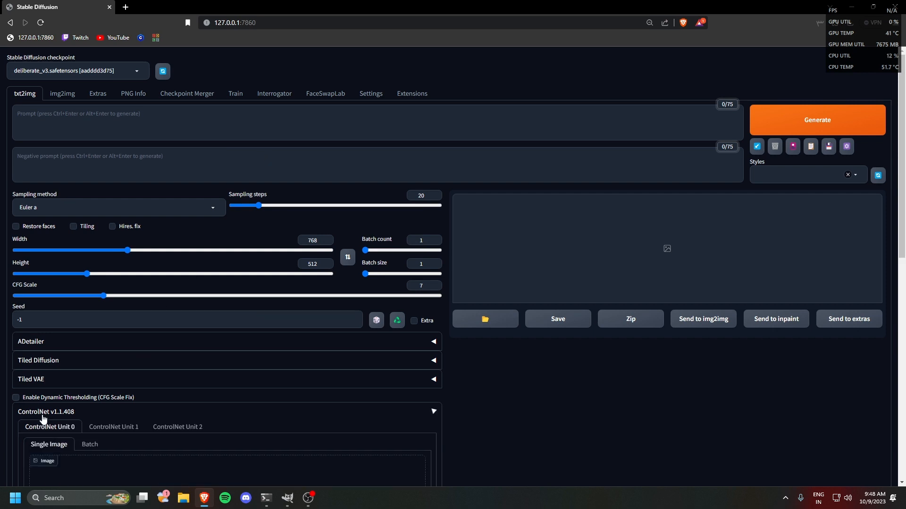
scroll(193, 446, down, 5)
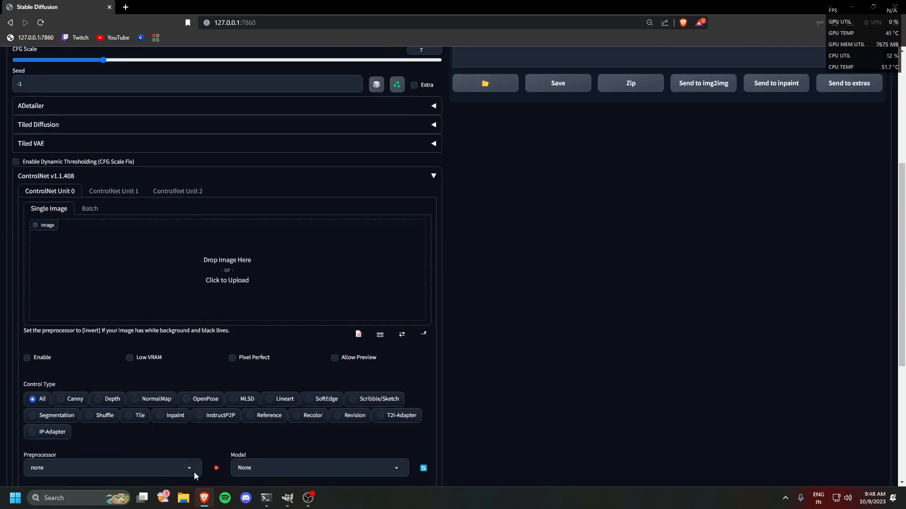
click(287, 498)
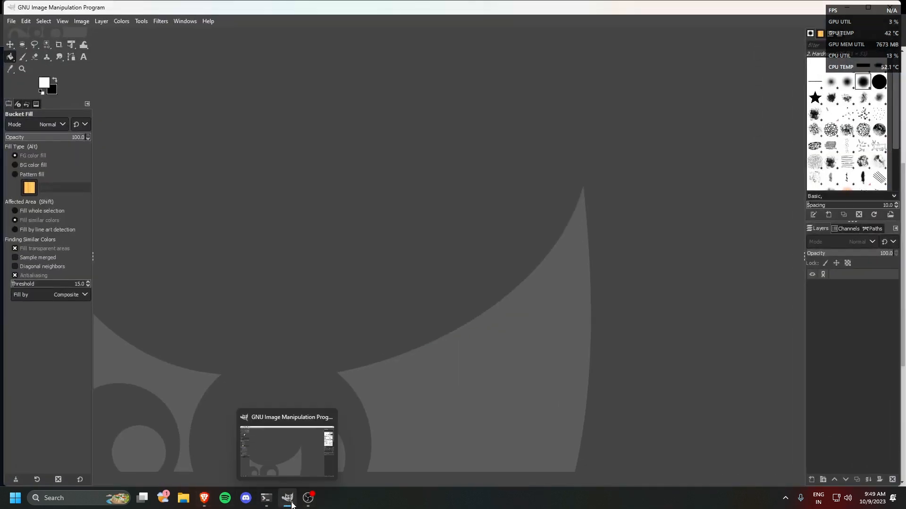
click(290, 502)
scroll(390, 433, up, 2)
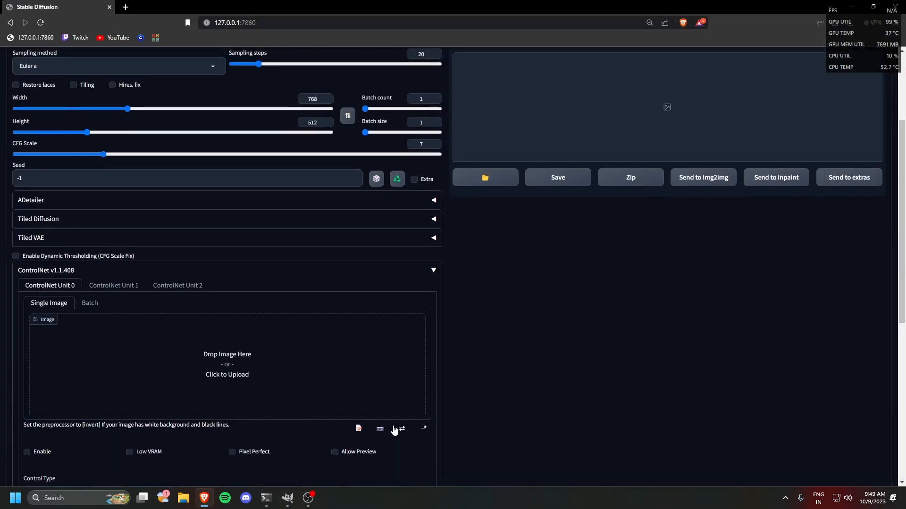
scroll(382, 426, up, 3)
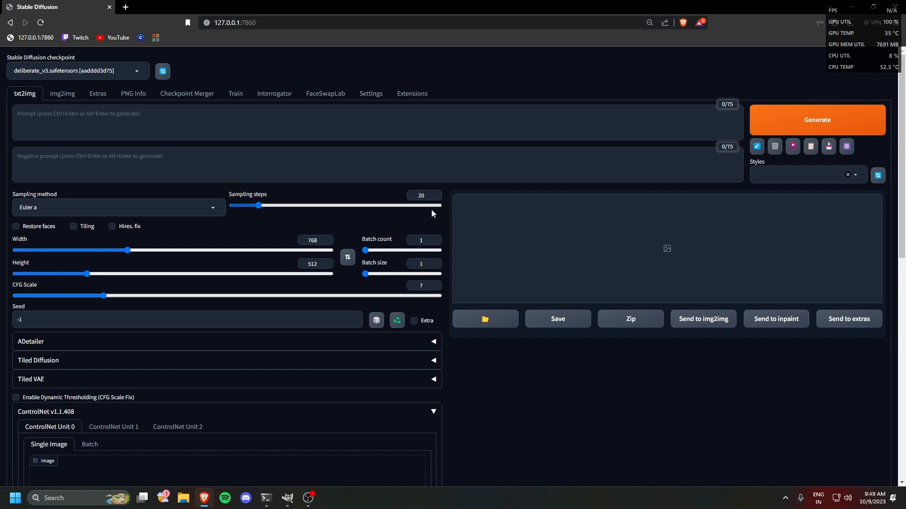
scroll(633, 293, down, 2)
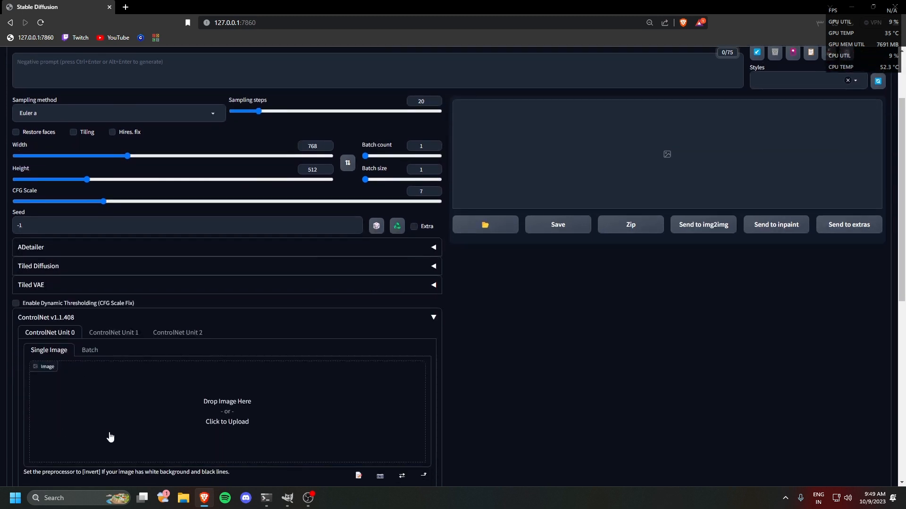
scroll(484, 430, up, 2)
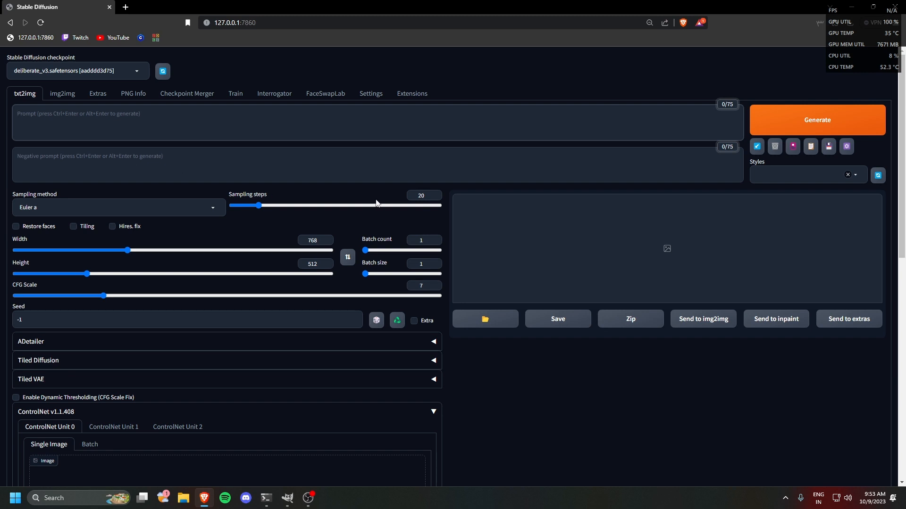
Step: Generate an image with prompt "mj, detailed digital painting, bioluminescent tree of life, avatar tree, blue and purple, background is fantasy forest" and negative prompt "badpic easynegative"
text(mj, detailed digital painting, bioluminescent tree of life, avatar tree, blue and purple,)
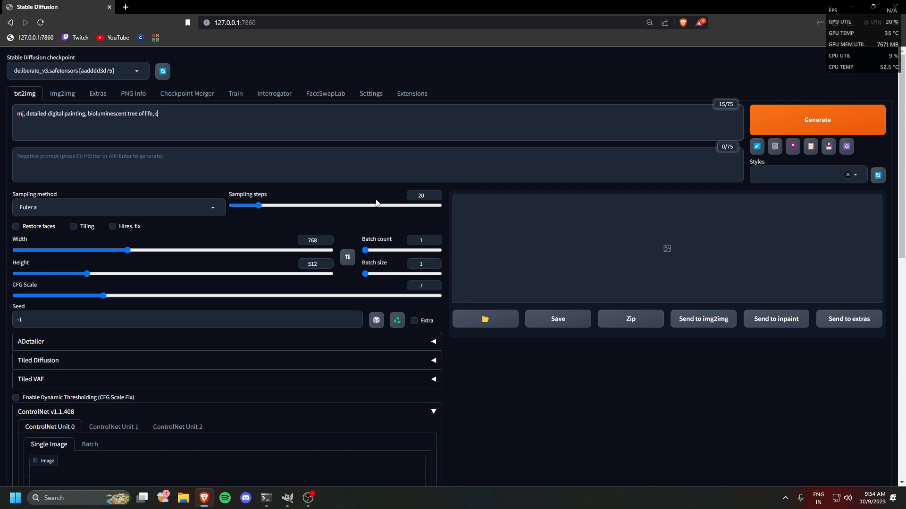
text(background is fantasy forest)
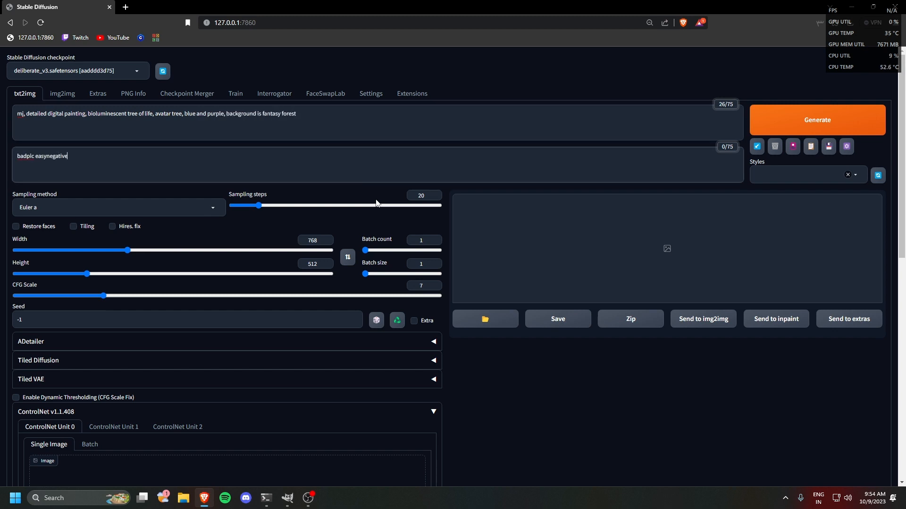
key(ctrl+Return)
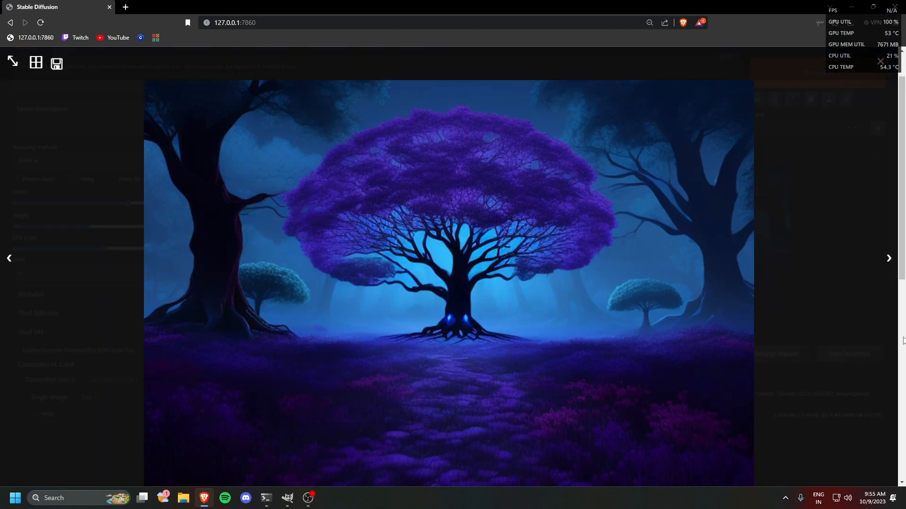
click(891, 342)
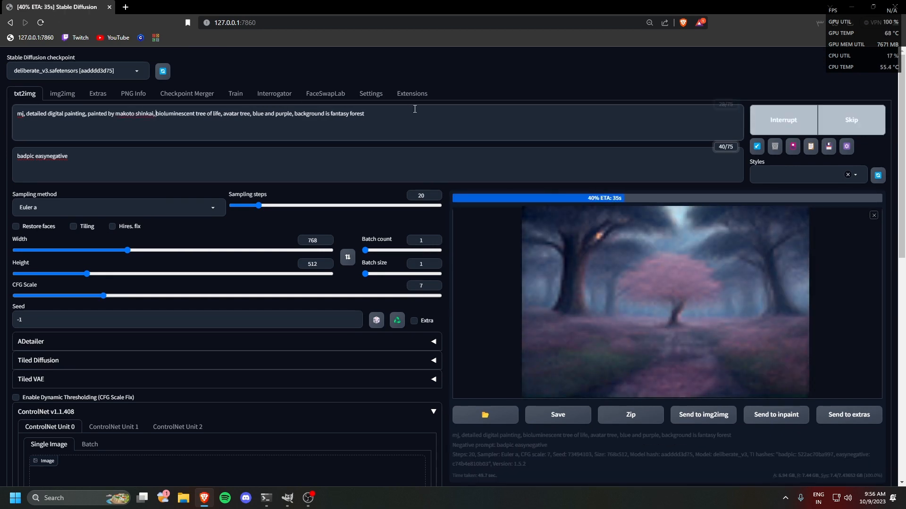
Step: Load the generated purple tree image into ControlNet Unit 0 as its single image and enable the unit
scroll(406, 111, down, 2)
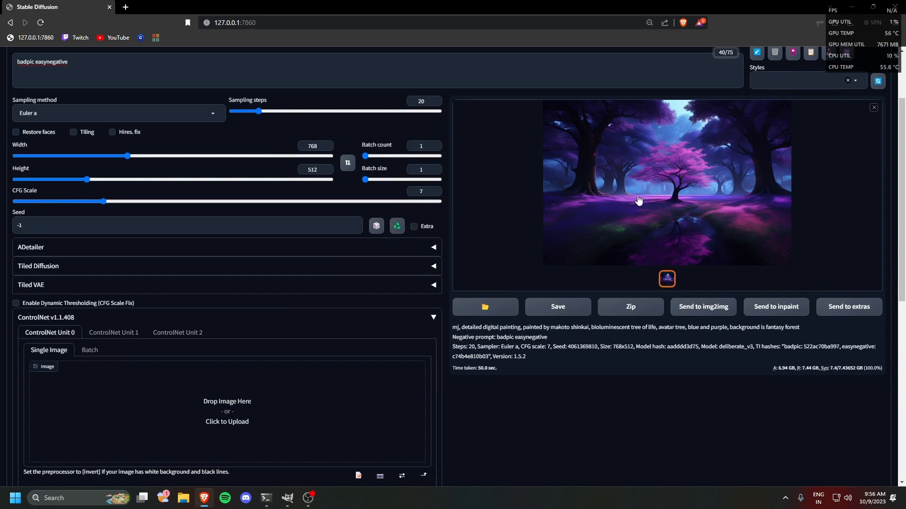
scroll(638, 200, down, 2)
drag(656, 106, 109, 325)
scroll(72, 347, down, 2)
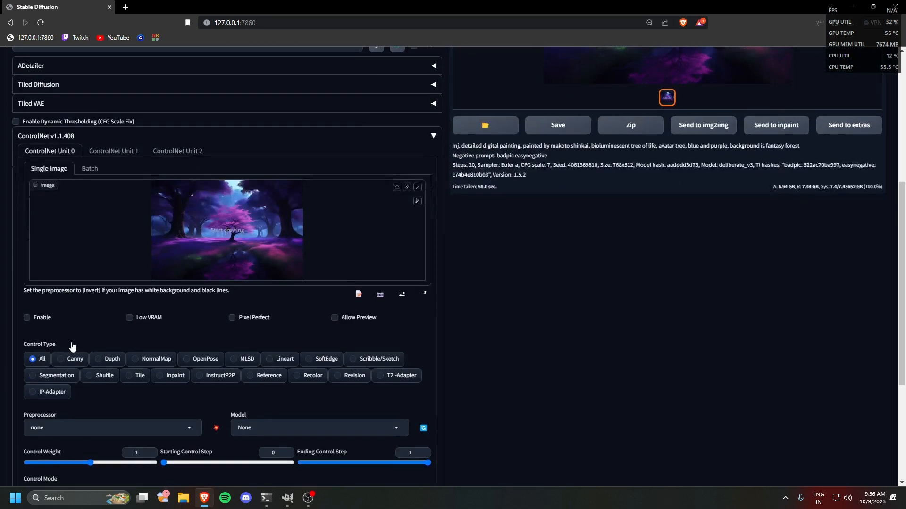
click(27, 311)
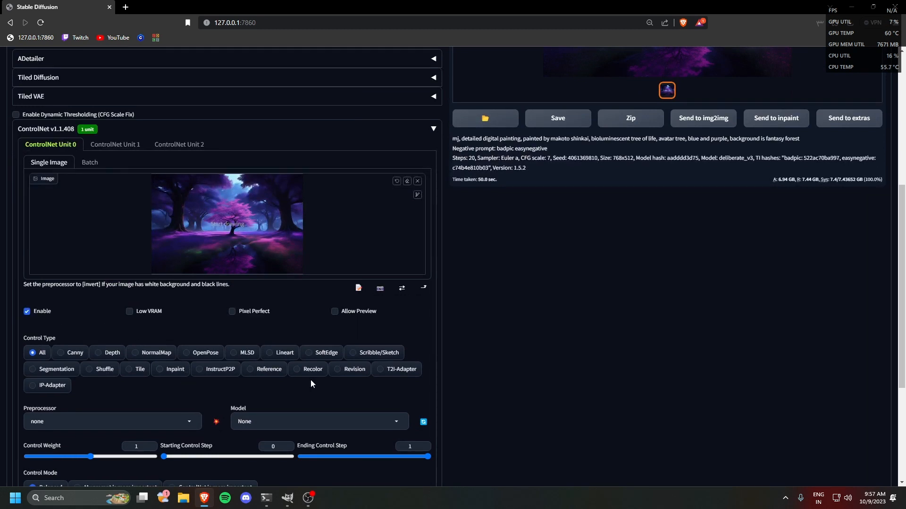
Step: Set the control type to Lineart with the lineart_realistic preprocessor and run the preprocessor preview
click(292, 358)
click(118, 424)
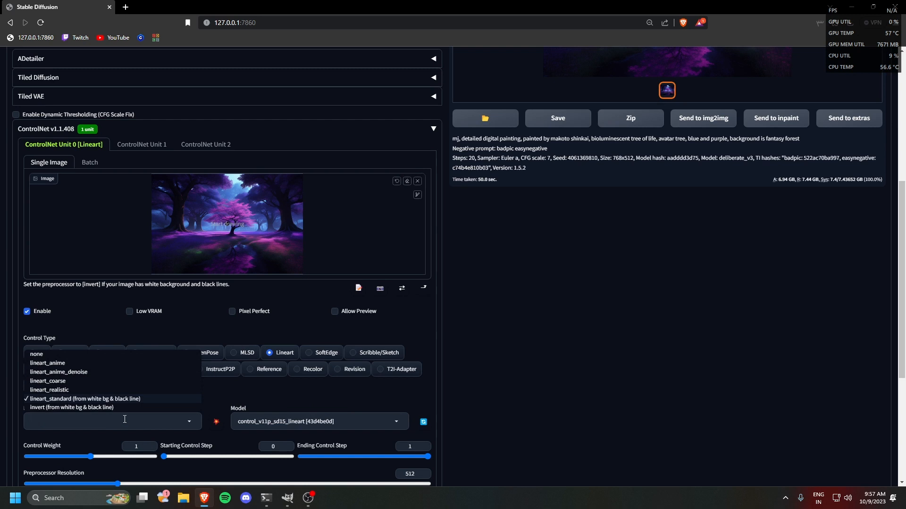
click(102, 390)
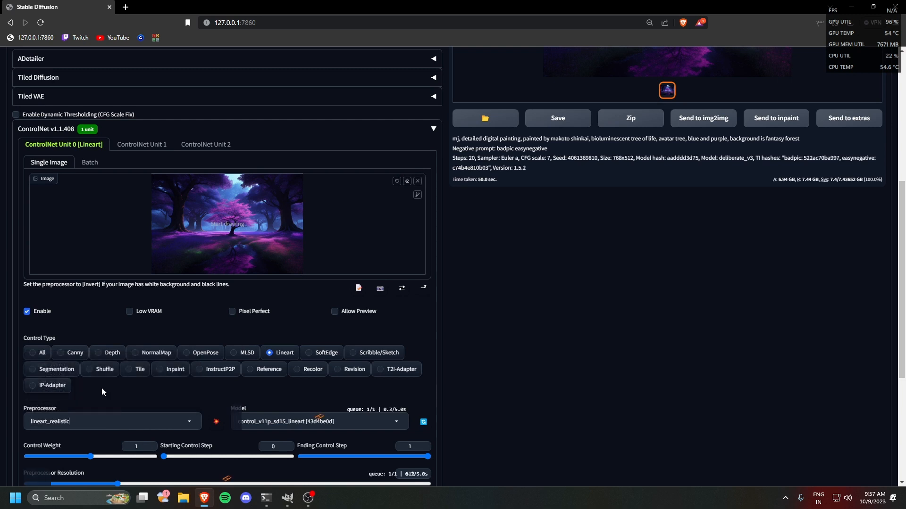
click(217, 426)
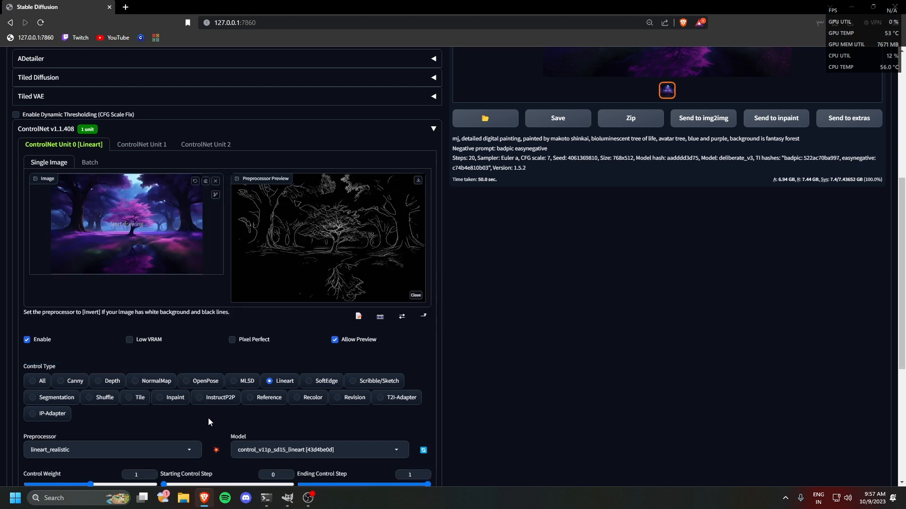
Step: Save the preprocessor preview image to the Desktop as a PNG named "tree"
right_click(322, 272)
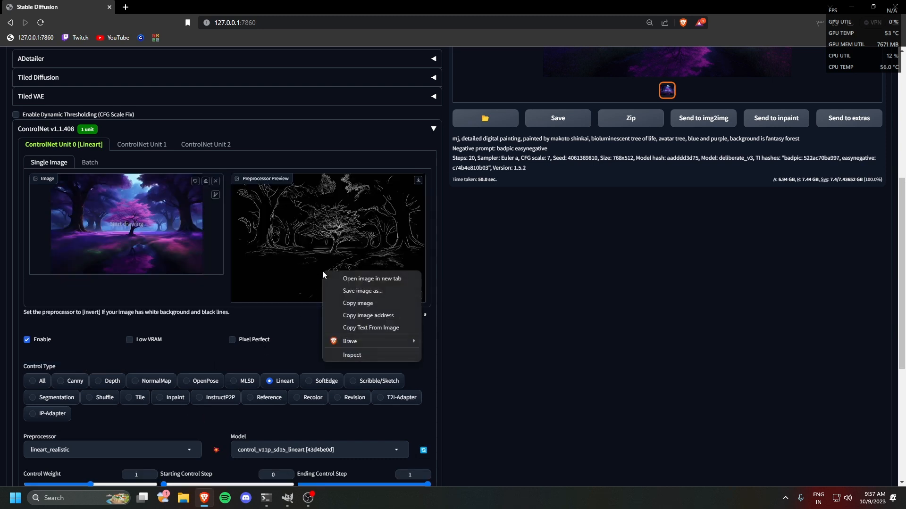
click(348, 293)
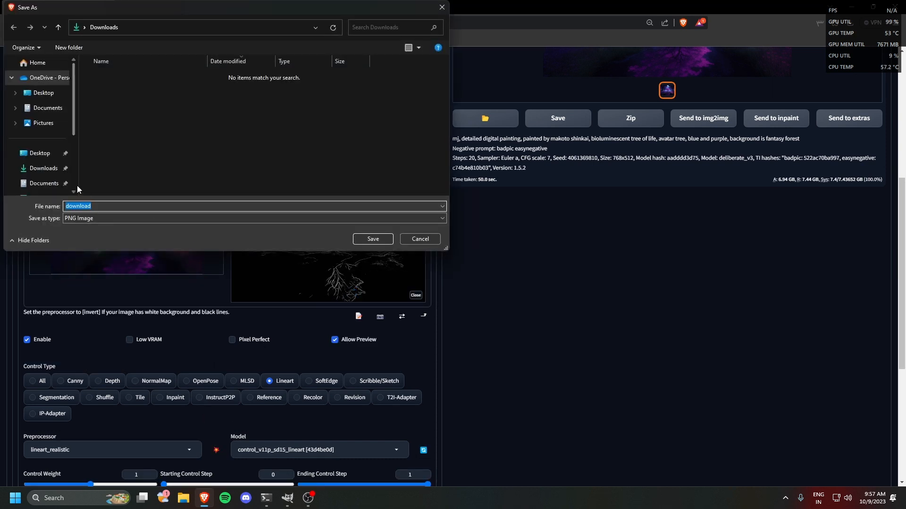
click(43, 95)
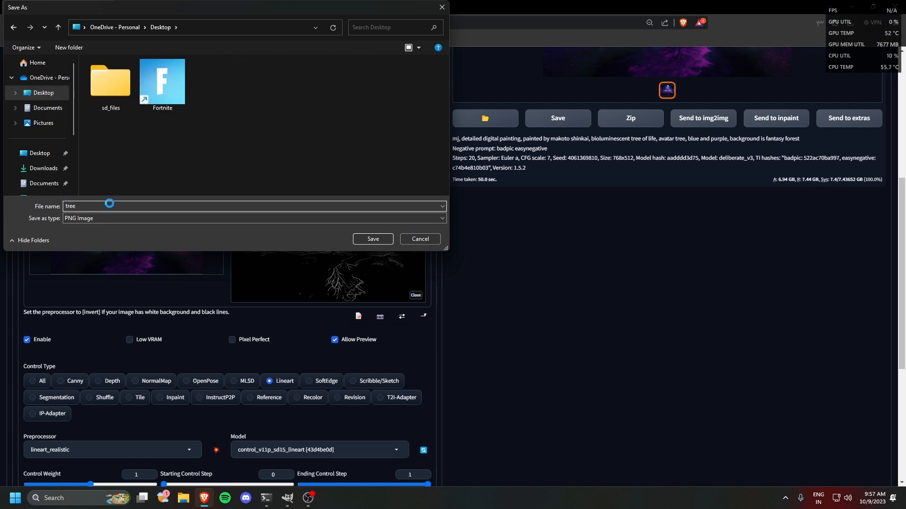
text(tree)
key(Return)
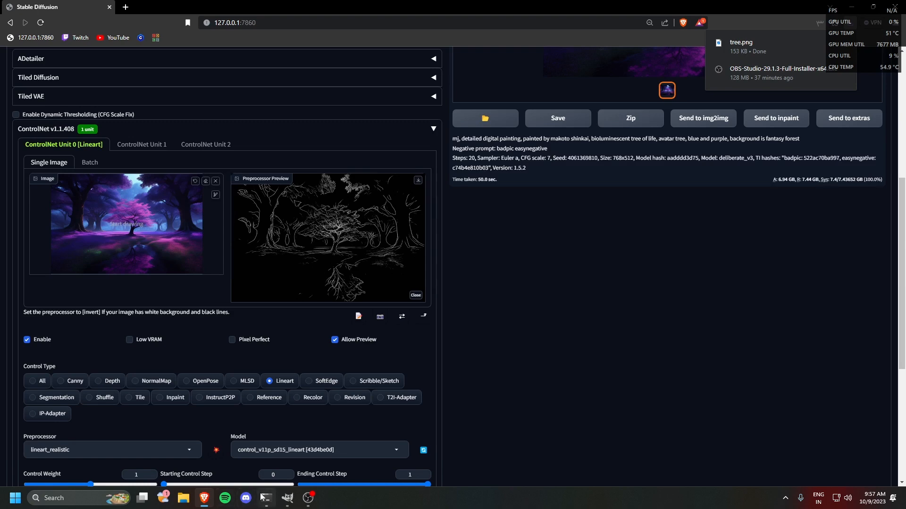
Step: Switch to GIMP and open the tree line-art file from the Desktop folder as a new image
click(287, 498)
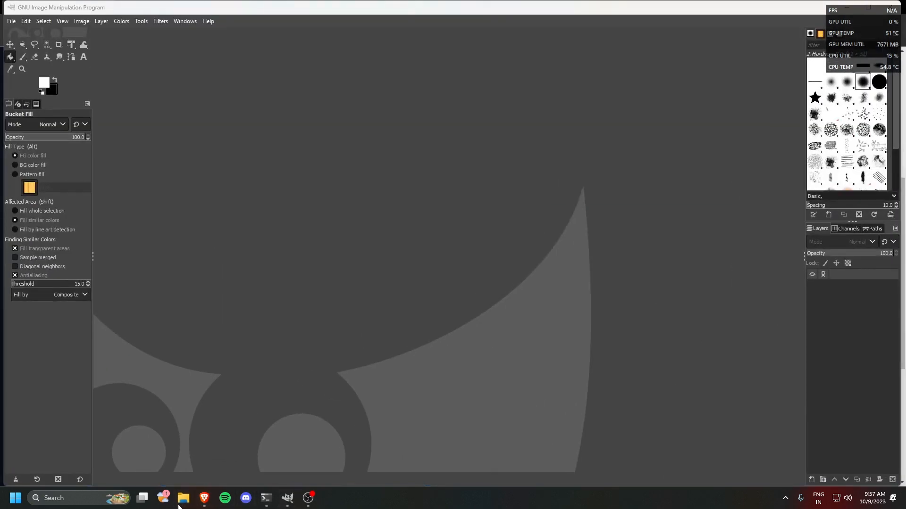
click(183, 499)
click(124, 242)
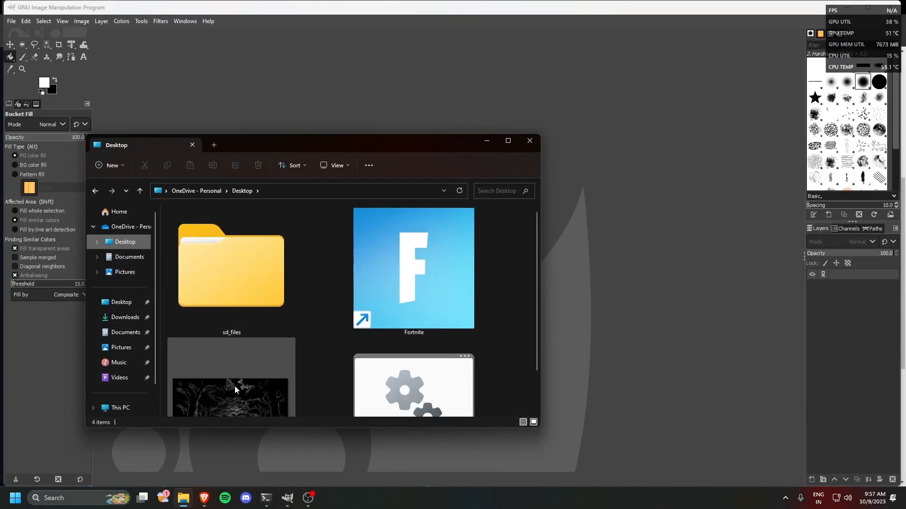
drag(234, 386, 663, 366)
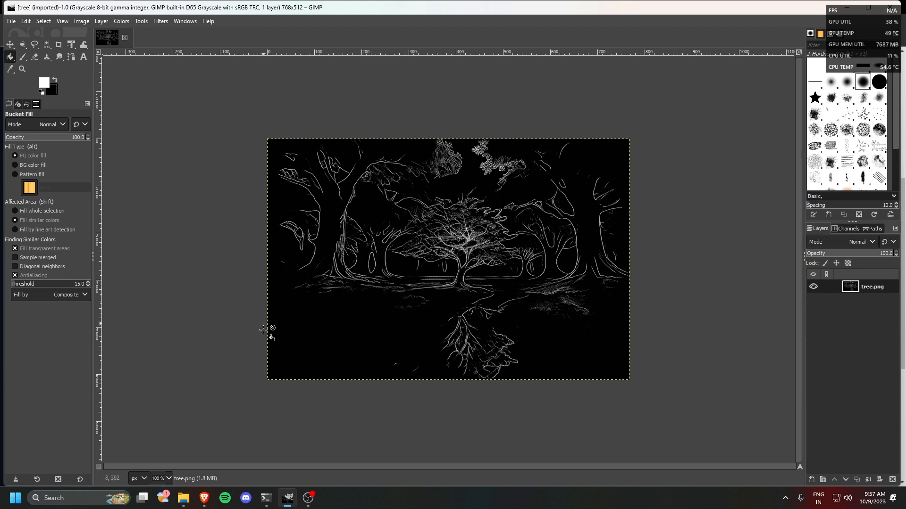
Step: In Stable Diffusion, generate a "wall of computer monitors, security camera control hub" photograph, then regenerate with a wide angle prompt without the control hub
mouse_move(206, 507)
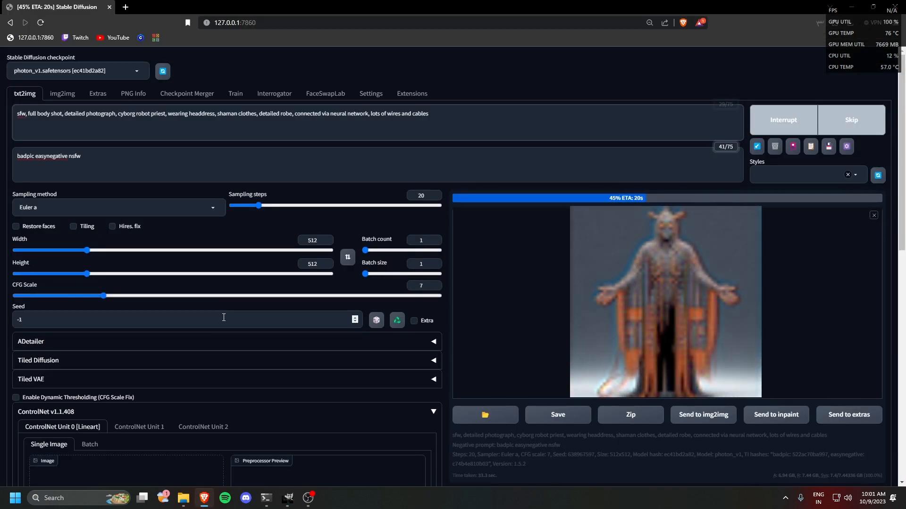
click(615, 218)
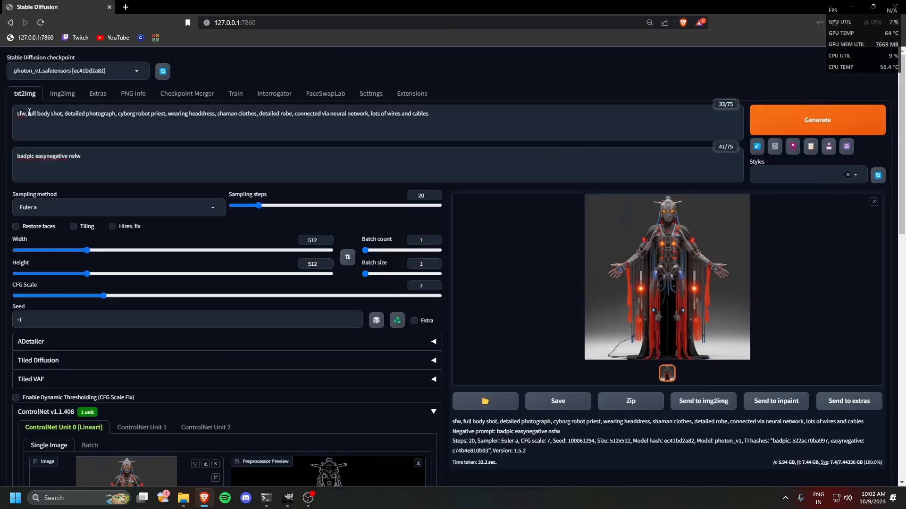
key(ctrl+a)
text(sfw, detailed photograph, lots of computer screens, wall of computer monitors, security camera control hub)
key(ctrl+Return)
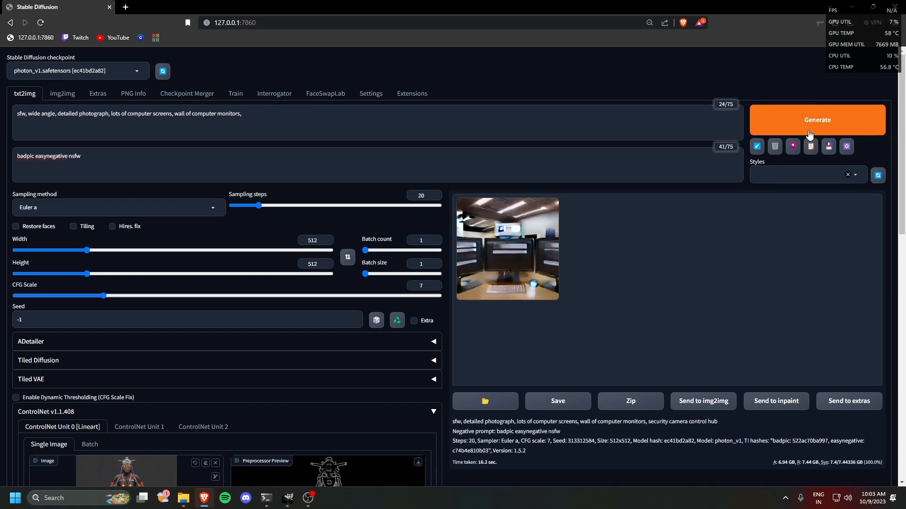
click(809, 133)
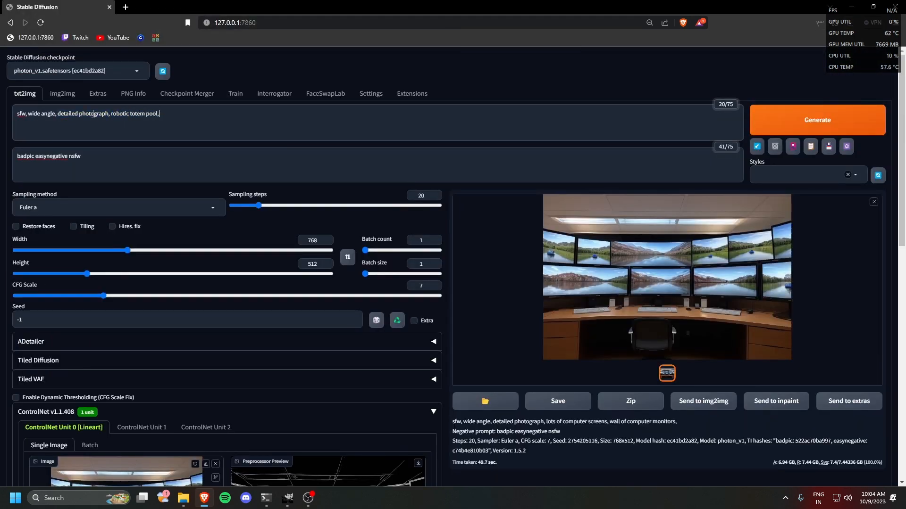
Step: Generate the robotic totem image with "wires connecting to tree, robot monolith, cyberpunk" added to the prompt and the width and height swapped
text(wires connecting to tree, robot monolith, cyberpunk)
click(797, 118)
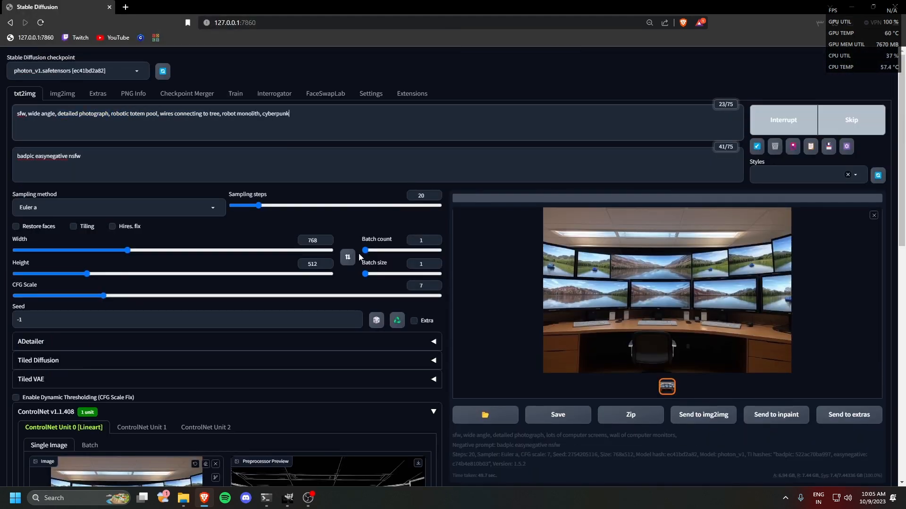
click(347, 256)
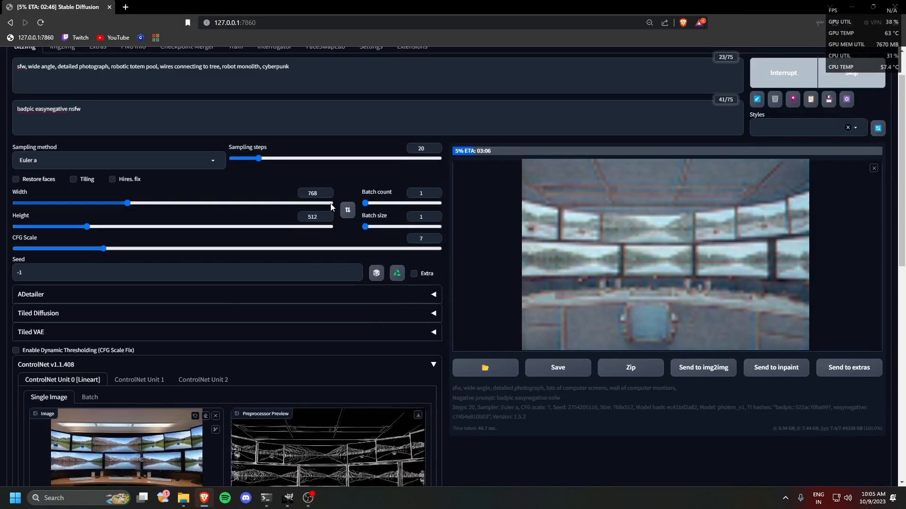
click(797, 118)
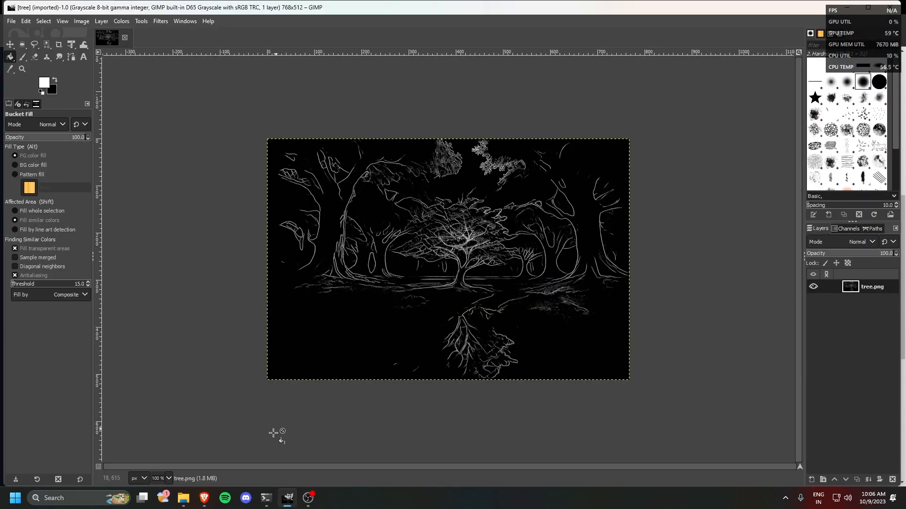
Step: Add the robot line-art file from the Desktop as a layer above tree.png in GIMP and give that layer an alpha channel
click(189, 504)
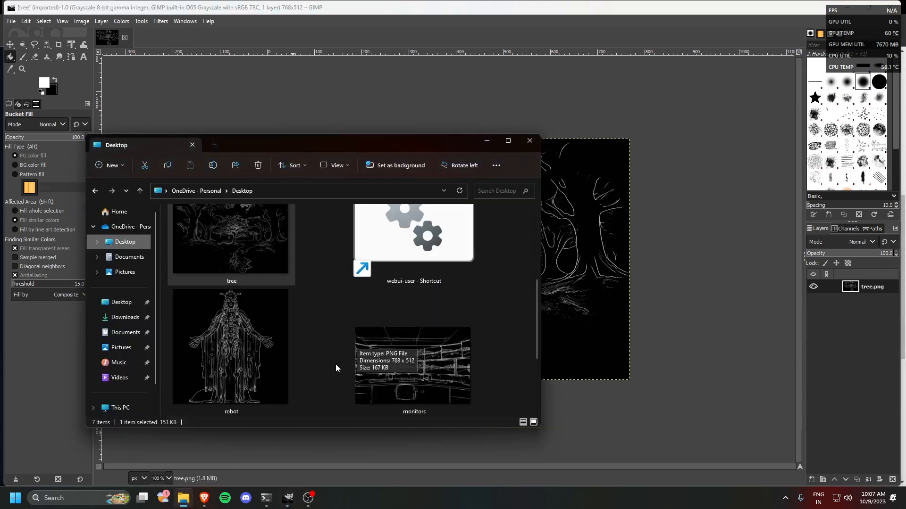
drag(236, 376, 662, 337)
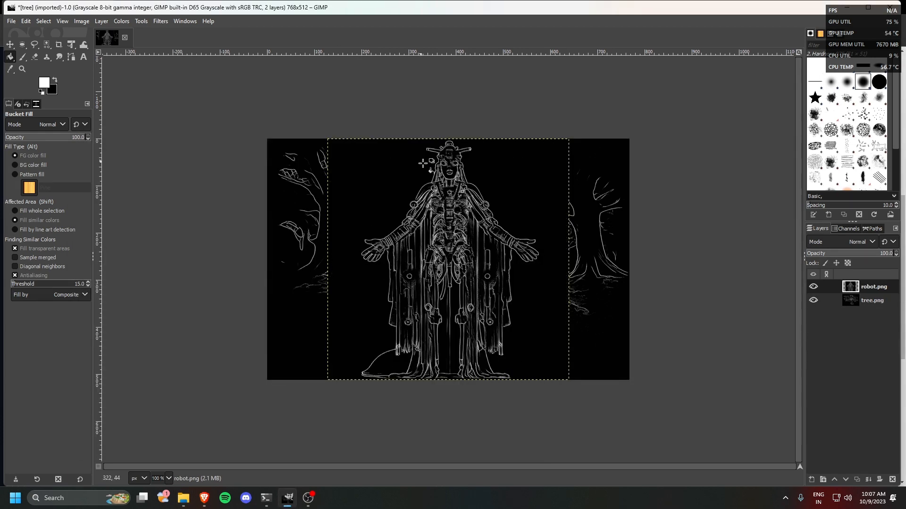
right_click(805, 288)
click(806, 292)
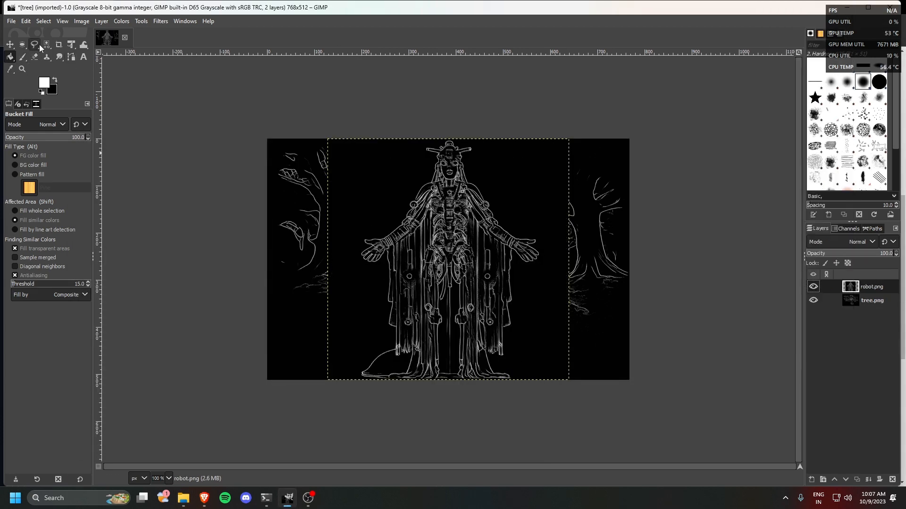
Step: Select the black background around the robot with Fuzzy Select and delete it from the robot.png layer
click(47, 44)
drag(344, 184, 376, 206)
key(Delete)
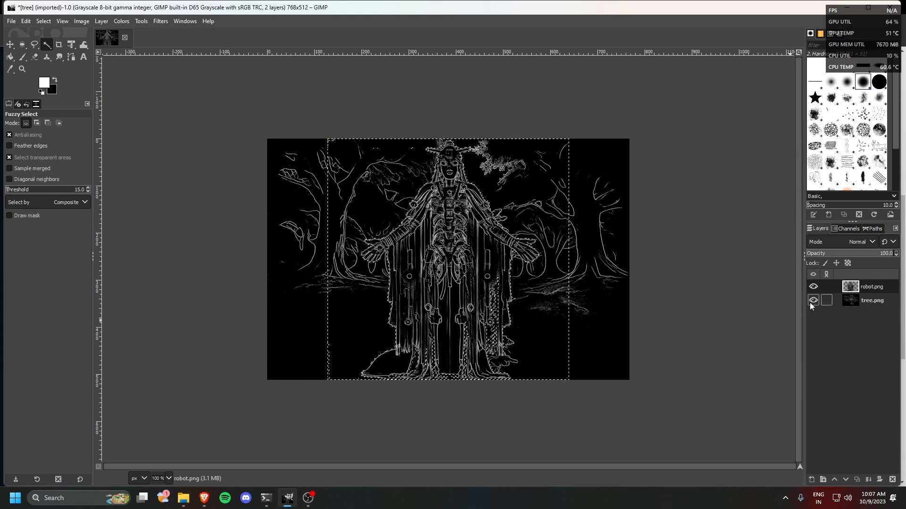
Step: Clean leftover background off the robot.png layer with the Eraser while tree.png is temporarily hidden
click(813, 300)
key(shift+e)
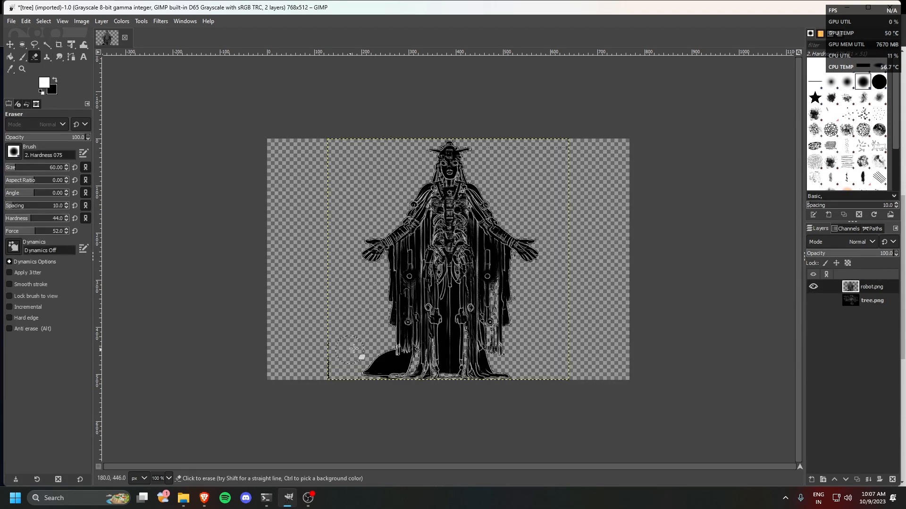
click(813, 301)
Step: Scale the robot.png layer down with Unified Transform and place it in the lower-left corner of the scene
key(shift+t)
drag(569, 259, 480, 261)
drag(417, 247, 341, 291)
drag(403, 305, 414, 305)
mouse_move(376, 311)
mouse_down()
mouse_move(359, 307)
mouse_move(335, 328)
mouse_up()
key(Return)
key(m)
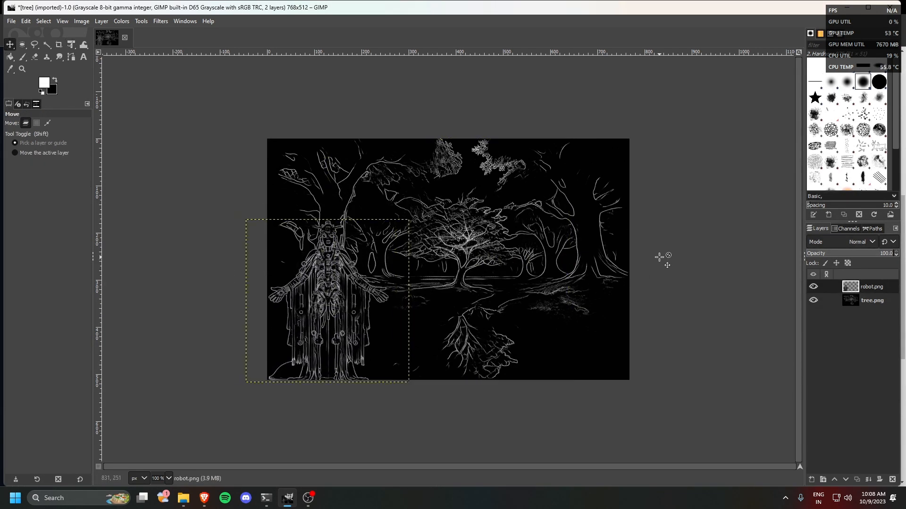
Step: Add the monitors line-art file from the Desktop folder as a layer above robot.png
click(183, 498)
click(720, 366)
click(183, 498)
drag(445, 360, 550, 189)
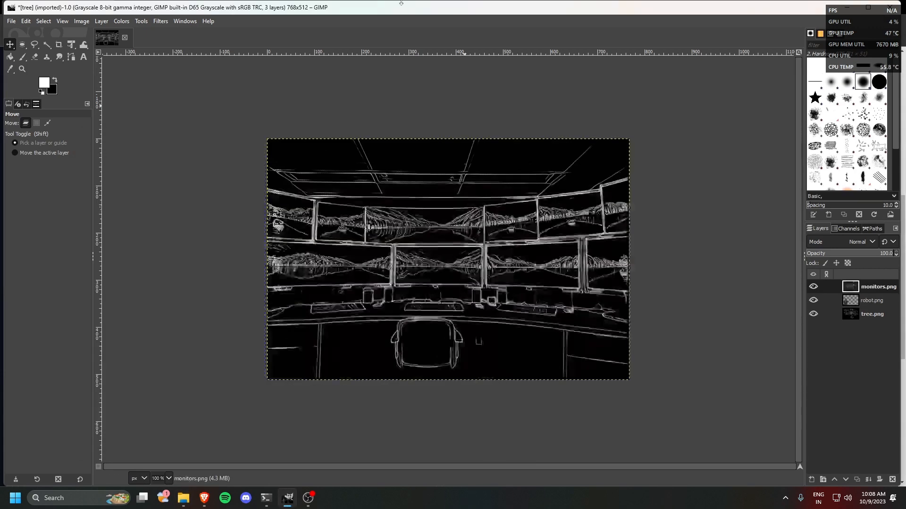
Step: Scale the monitors.png layer down with Unified Transform and place it over the upper-right part of the scene
key(shift+t)
drag(629, 260, 536, 260)
drag(462, 265, 522, 252)
drag(596, 248, 570, 248)
drag(500, 264, 540, 257)
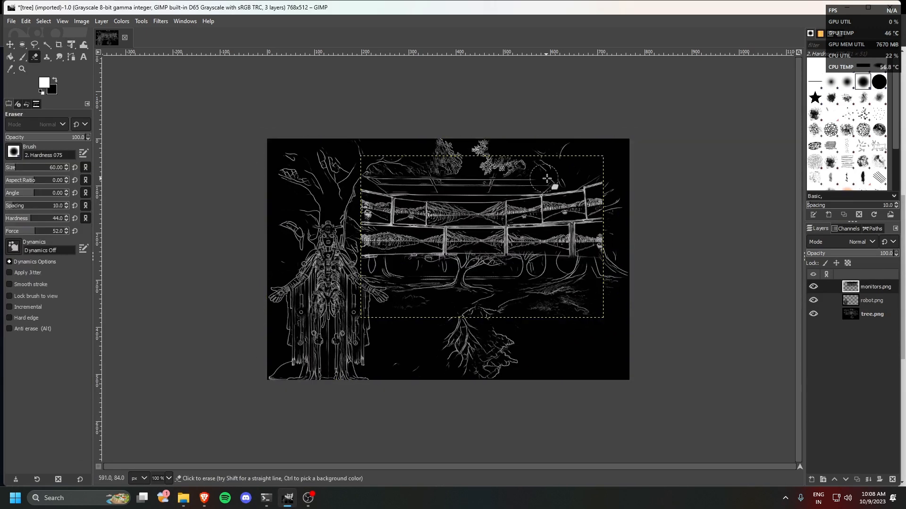
Step: Erase the ceiling lines and stray outer edges around the monitor rows on monitors.png, hiding tree.png temporarily while cleaning up
mouse_move(546, 179)
mouse_down()
mouse_move(471, 179)
mouse_move(642, 171)
mouse_move(588, 187)
mouse_move(535, 225)
mouse_move(519, 177)
mouse_move(544, 184)
mouse_move(590, 173)
mouse_move(403, 186)
mouse_move(623, 186)
mouse_move(583, 252)
mouse_move(579, 228)
mouse_move(596, 250)
mouse_up()
click(813, 314)
mouse_move(365, 170)
mouse_down()
mouse_move(402, 188)
mouse_move(344, 178)
mouse_up()
click(813, 314)
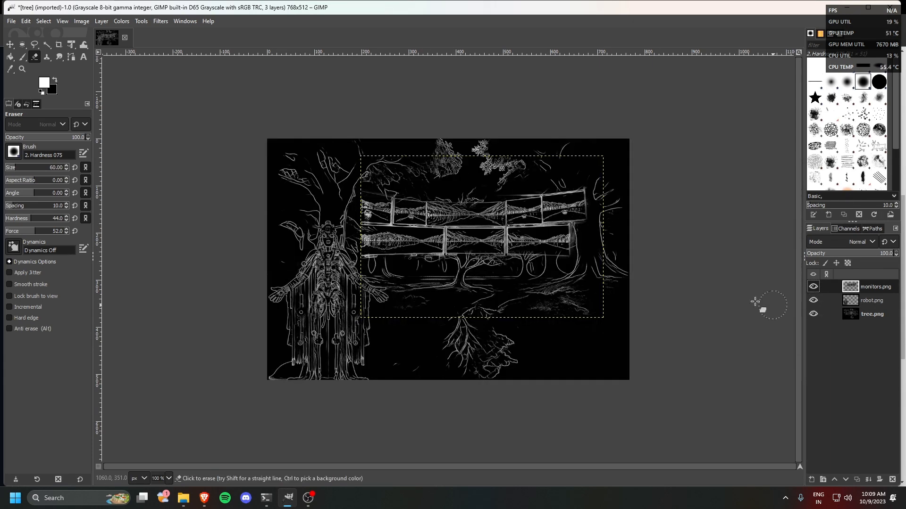
Step: Move the monitors.png layer to the upper-left corner of the scene with Unified Transform
key(shift+t)
click(534, 239)
mouse_move(535, 238)
mouse_down()
mouse_move(420, 201)
mouse_move(455, 188)
mouse_move(435, 187)
mouse_up()
key(Return)
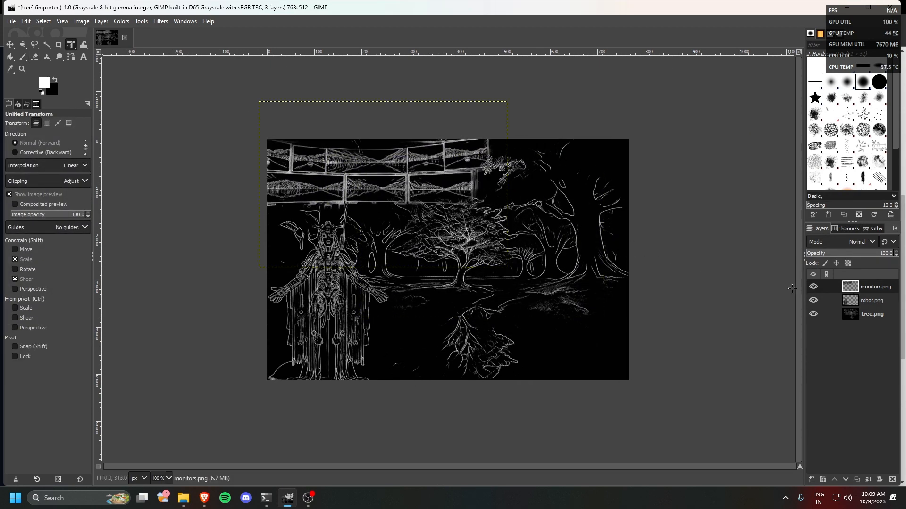
Step: Erase the leftover frame lines at the right end of the monitor rows and the outer part of the top-left screen
key(shift+e)
scroll(495, 180, up, 3)
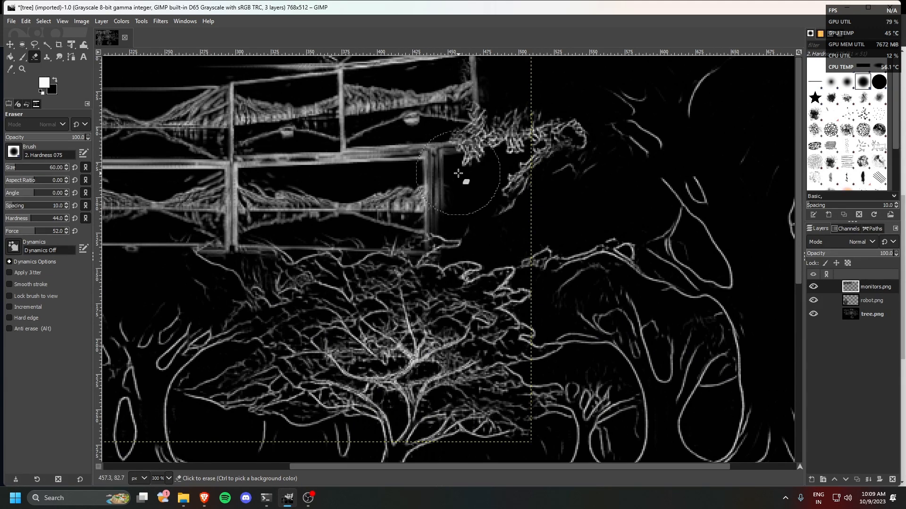
drag(464, 214, 466, 173)
scroll(467, 175, down, 2)
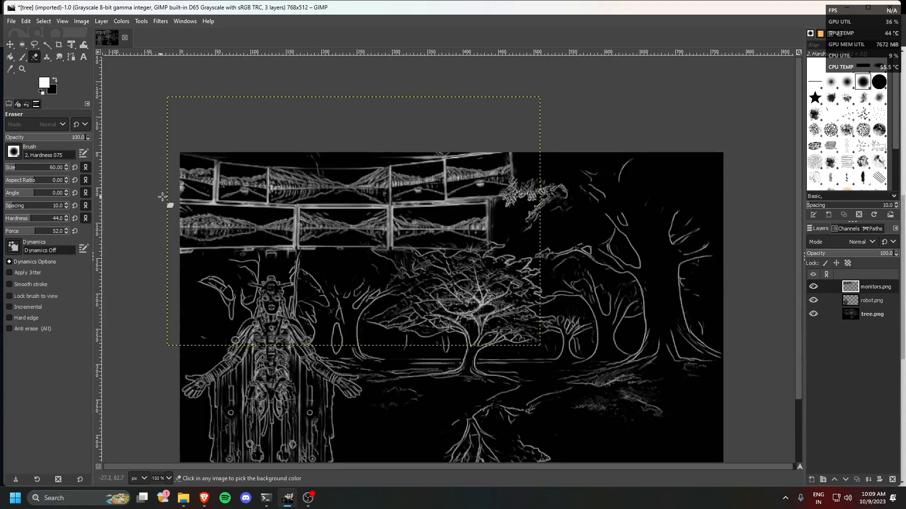
scroll(157, 216, down, 2)
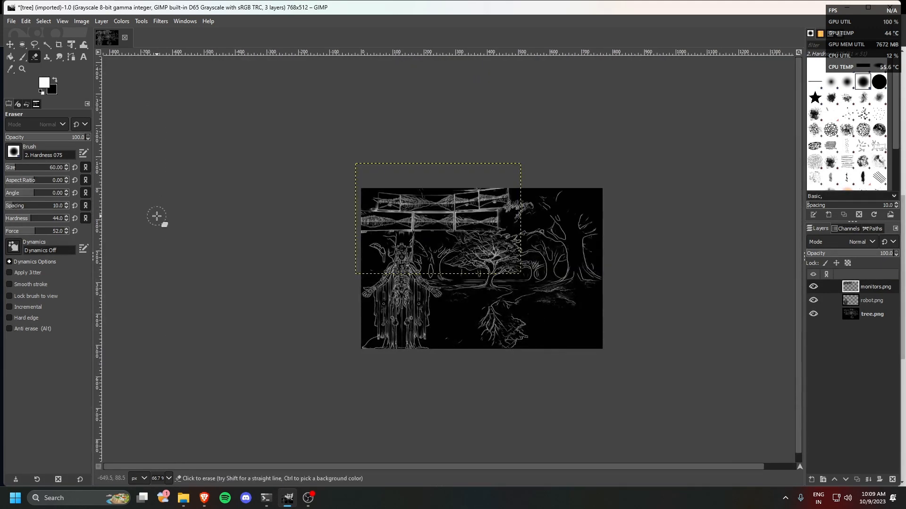
Step: Add the totem line-art file from the Desktop folder as the top layer of the GIMP image
click(183, 498)
scroll(414, 328, down, 5)
drag(232, 348, 572, 340)
Step: Scale the totem.png layer down with Unified Transform and place it in the lower-right corner, overhanging the image's right edge
key(shift+t)
click(543, 339)
drag(562, 389, 503, 303)
drag(472, 232, 604, 282)
drag(572, 279, 574, 279)
drag(583, 298, 598, 297)
key(Return)
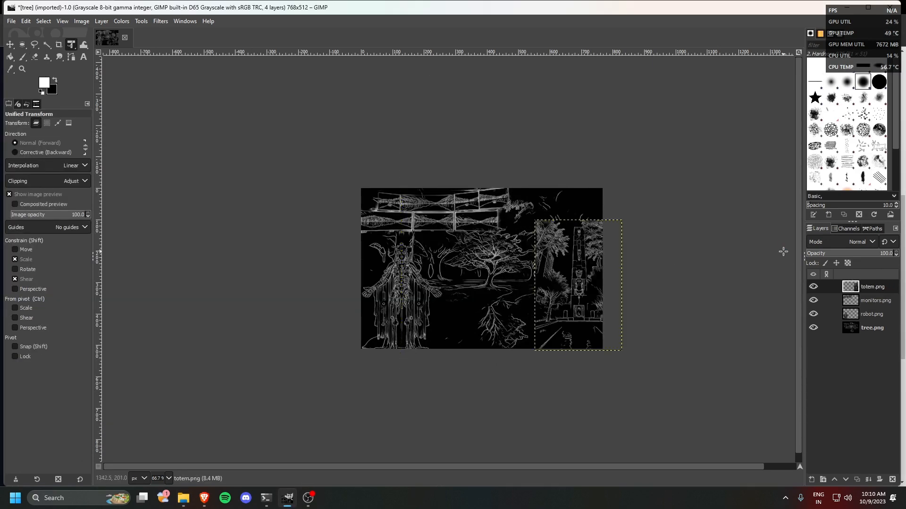
Step: Move the robot.png layer right so the robot stands just left of the central tree
click(849, 313)
click(10, 45)
drag(401, 301, 447, 305)
Step: Reshape the monitors.png layer to about 0.92 of its width and 1.17 of its height, keeping it in the upper-left corner
click(880, 302)
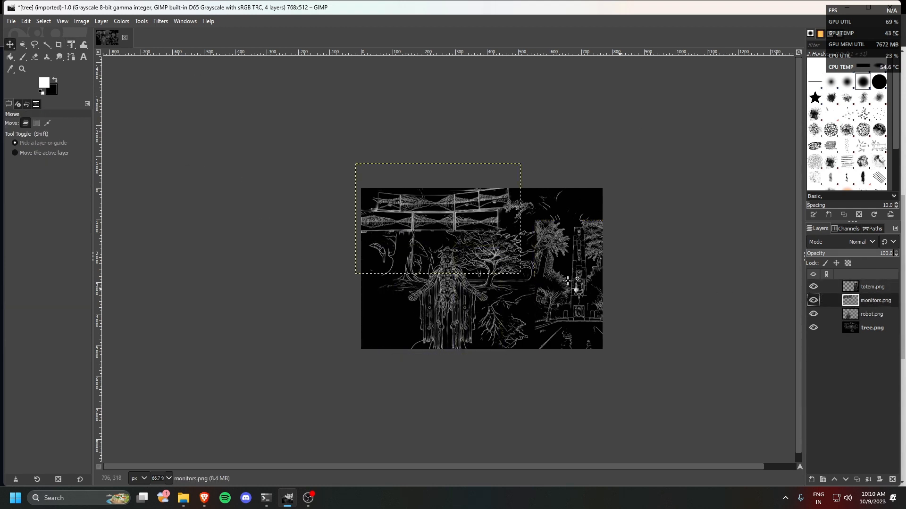
key(shift+t)
drag(523, 221, 510, 223)
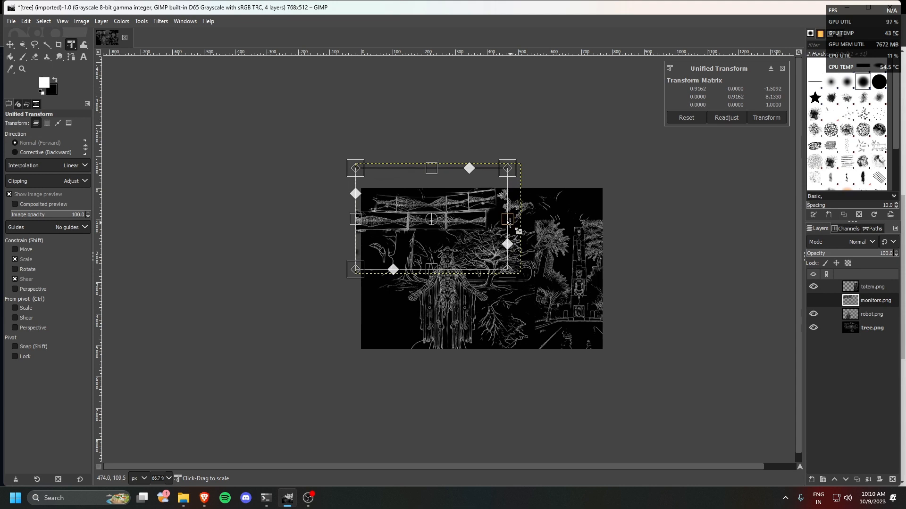
drag(432, 270, 431, 304)
mouse_move(458, 208)
mouse_down()
mouse_move(442, 216)
mouse_move(466, 213)
mouse_move(464, 206)
mouse_up()
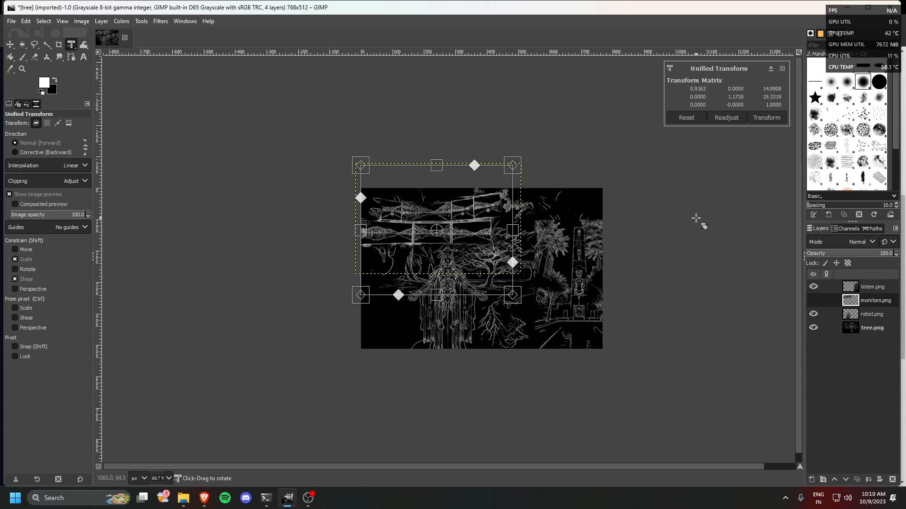
key(Return)
Step: Erase the trees and building to the left of the totem on the totem.png layer
scroll(417, 301, up, 1)
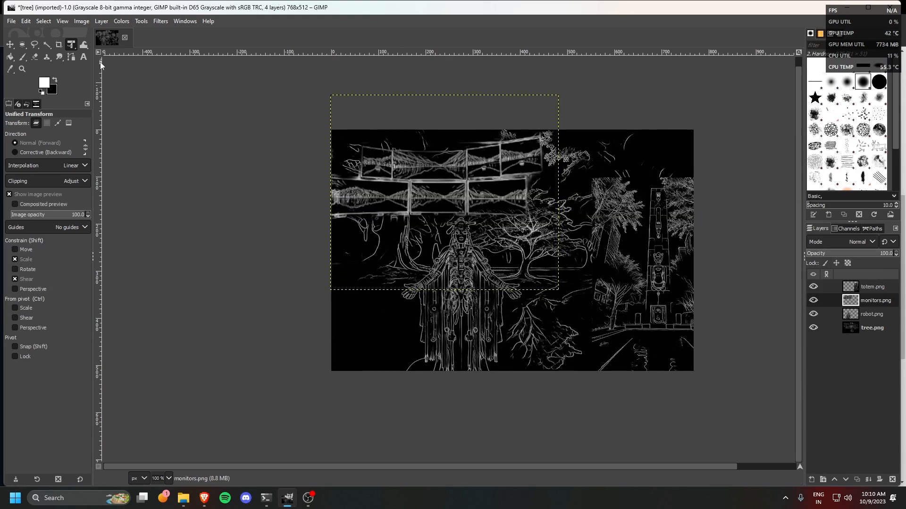
click(35, 57)
click(871, 287)
mouse_move(595, 188)
mouse_down()
mouse_move(629, 185)
mouse_move(626, 228)
mouse_move(636, 218)
mouse_move(602, 217)
mouse_move(626, 293)
mouse_move(635, 278)
mouse_move(615, 296)
mouse_move(595, 292)
mouse_move(590, 326)
mouse_up()
scroll(377, 299, down, 1)
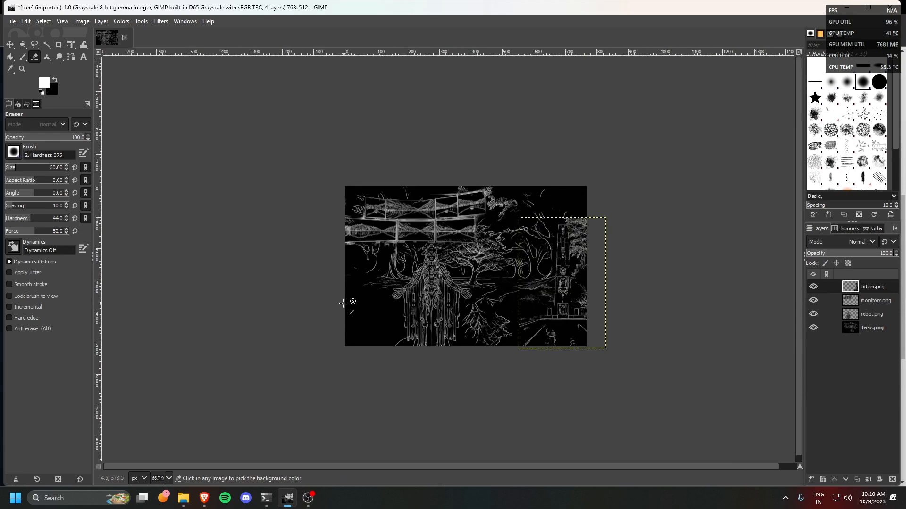
scroll(344, 304, up, 1)
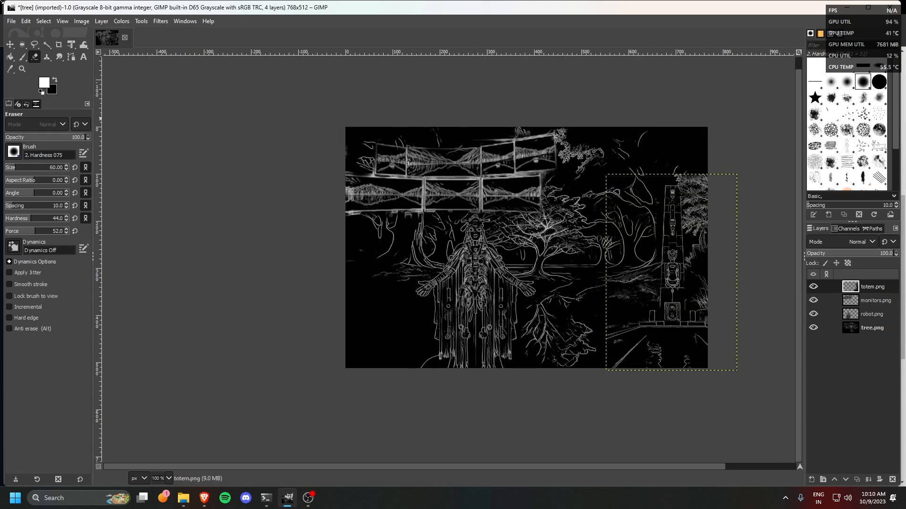
Step: Export the composite to the Desktop as final.png with the default PNG options
click(15, 22)
mouse_move(15, 22)
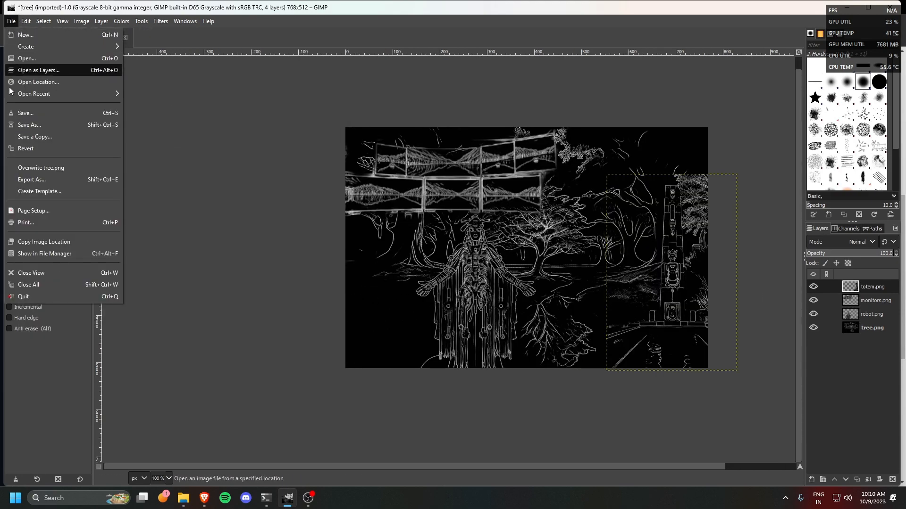
click(32, 178)
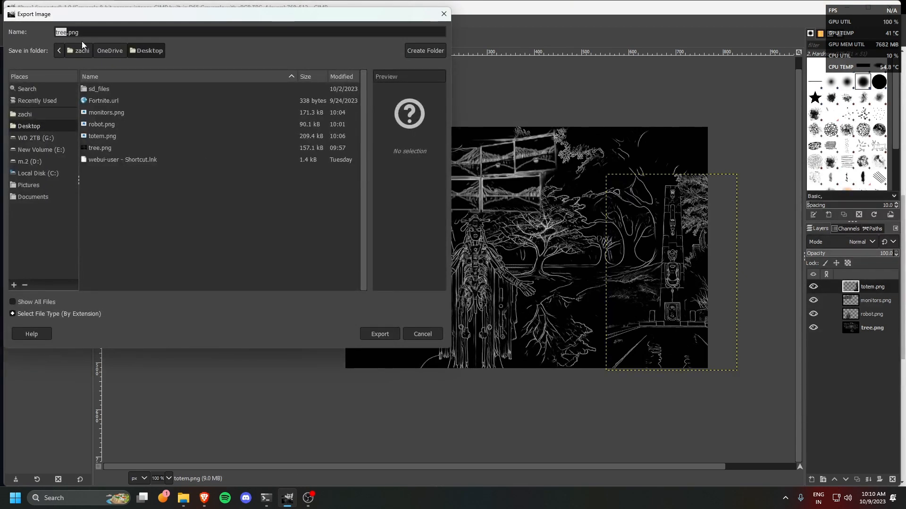
key(Return)
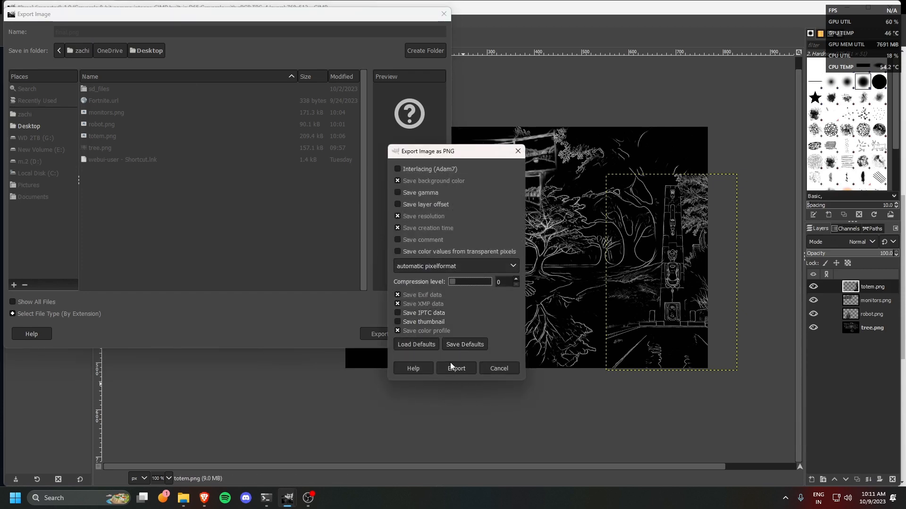
click(456, 368)
Step: Switch to Stable Diffusion and load the final line-art file from the Desktop as the image of ControlNet Unit 0
click(847, 7)
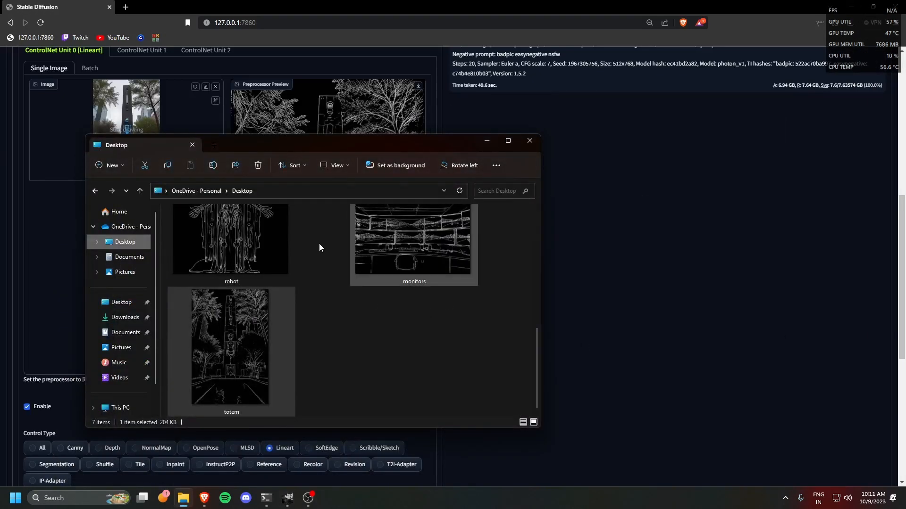
click(243, 191)
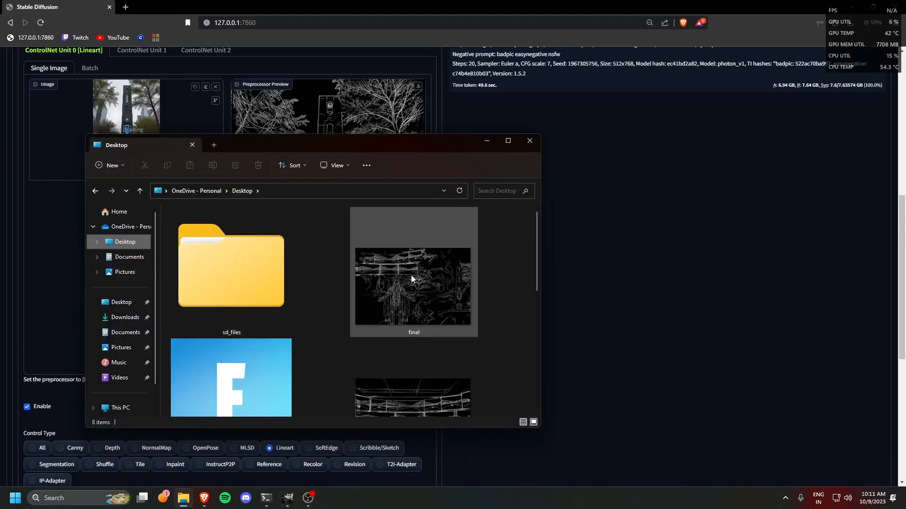
drag(414, 275, 156, 118)
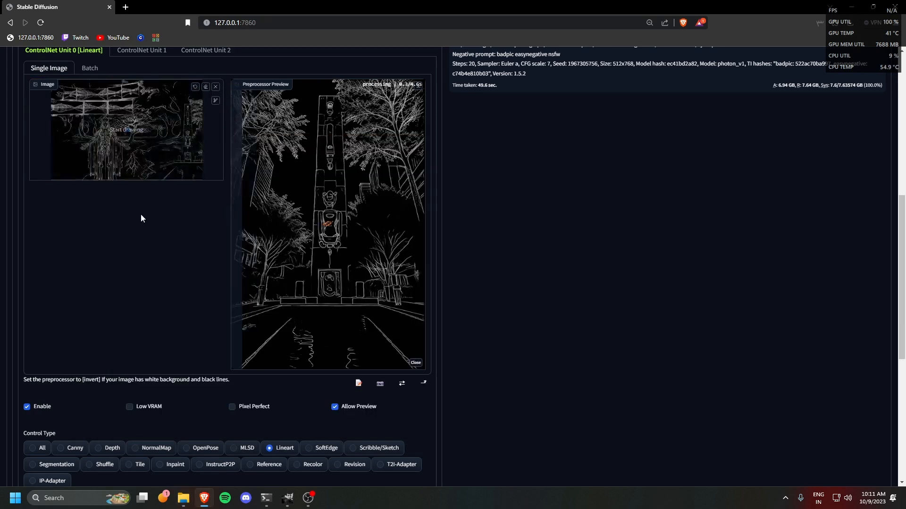
Step: Set the Lineart preprocessor to none and run the preprocessor preview
click(66, 337)
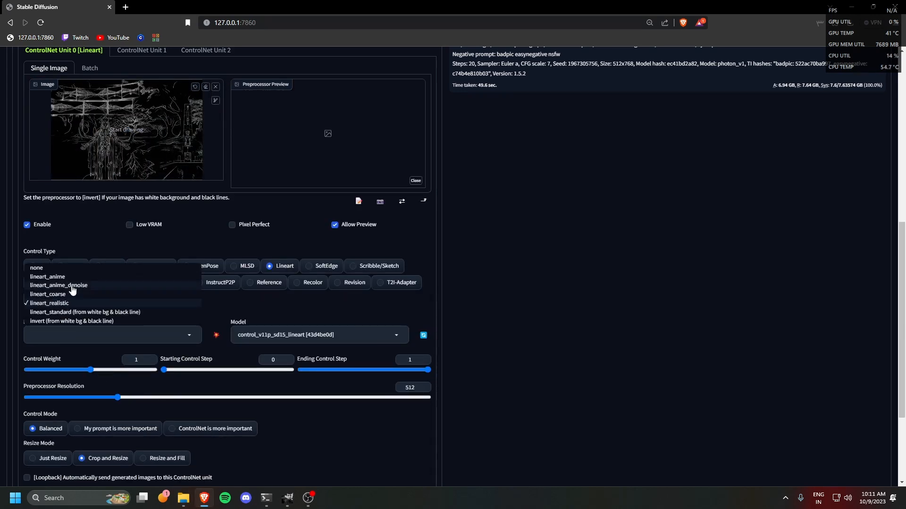
click(42, 267)
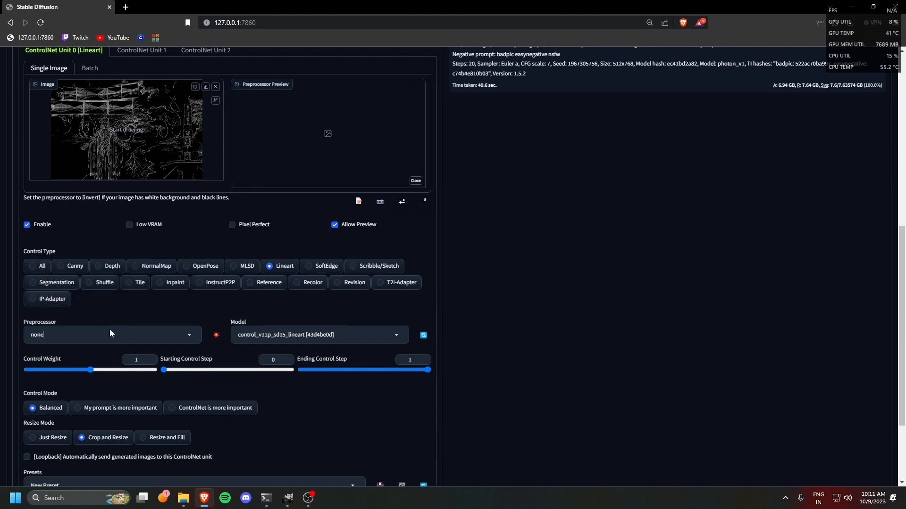
click(222, 334)
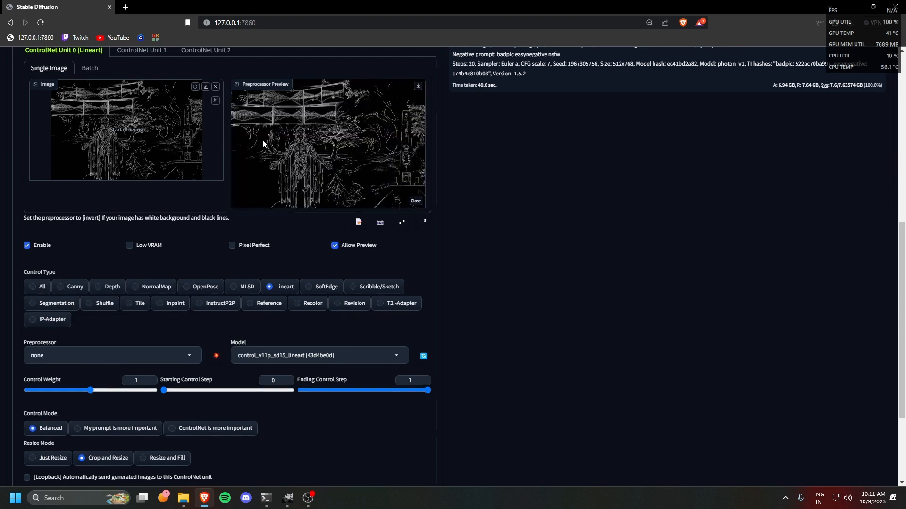
Step: Swap the output dimensions to a width of 768 and a height of 512
scroll(496, 228, down, 2)
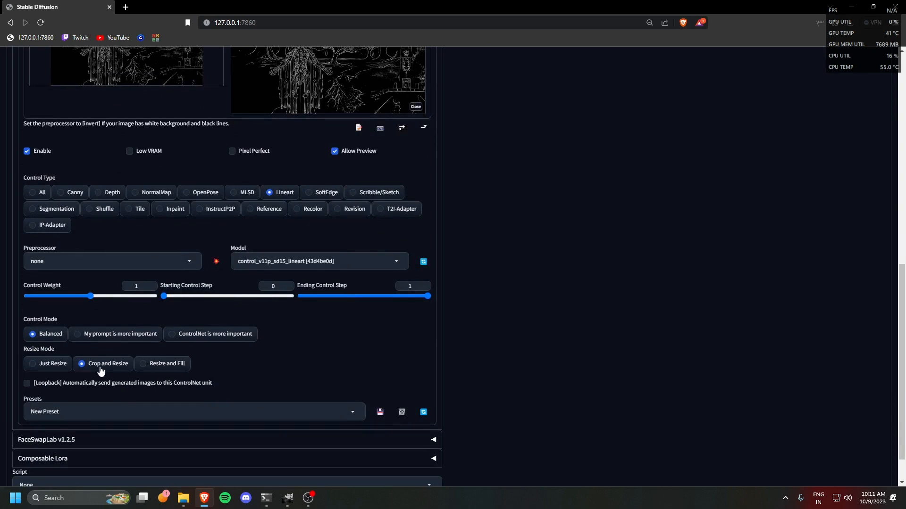
scroll(141, 387, up, 10)
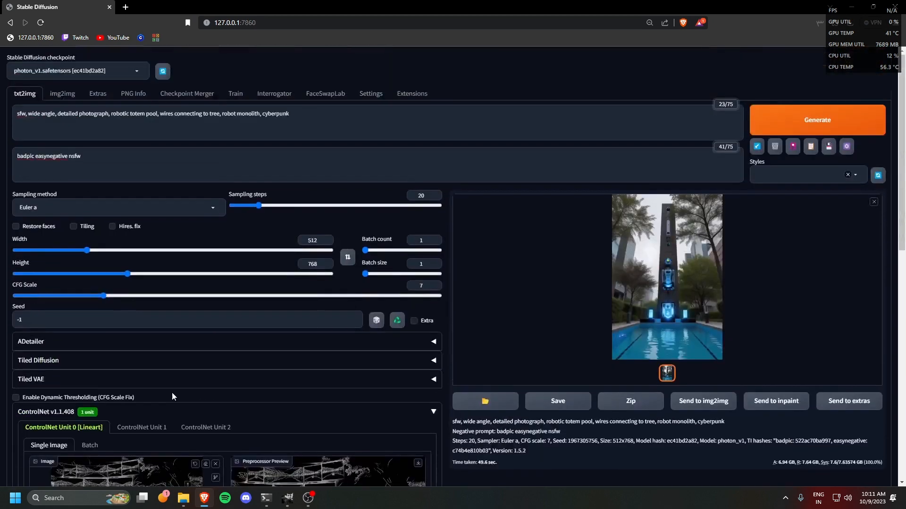
click(347, 257)
Step: Examine the prompt, the image size settings and the composite line-art preview in ControlNet
scroll(112, 330, down, 2)
scroll(142, 337, up, 2)
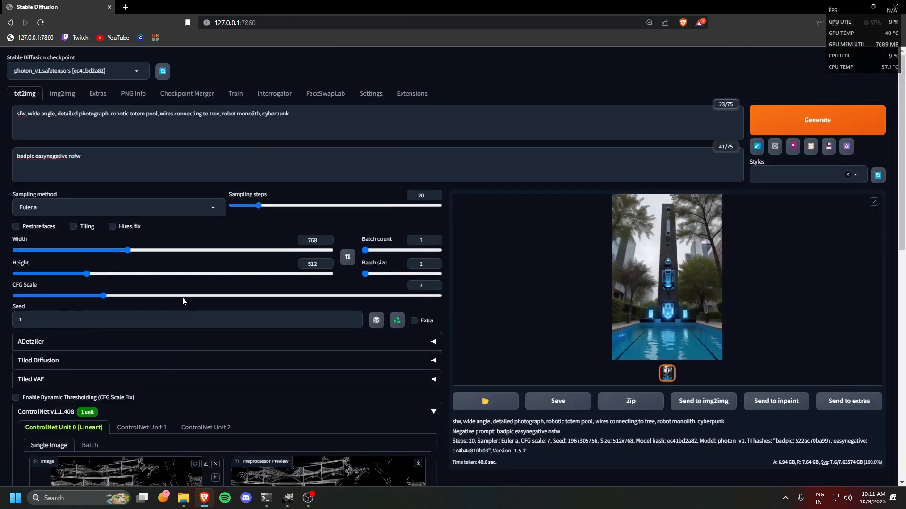
scroll(183, 301, down, 3)
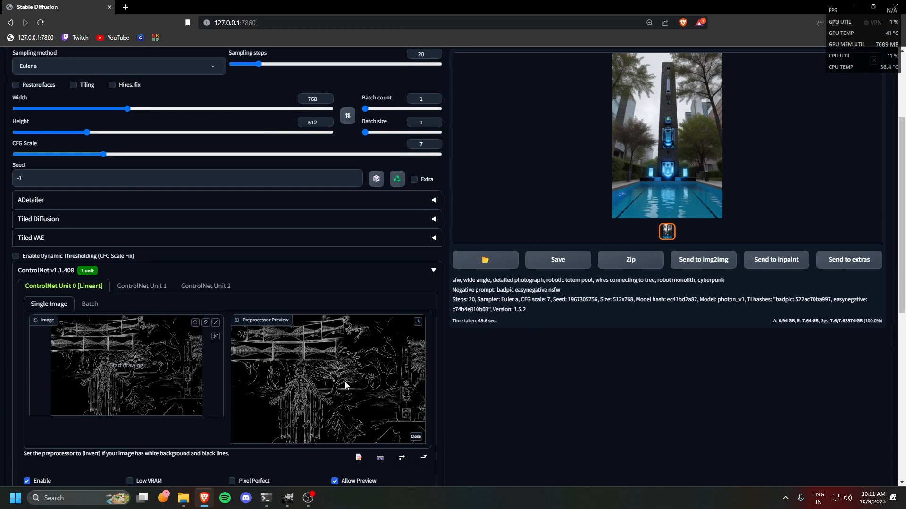
scroll(350, 383, up, 2)
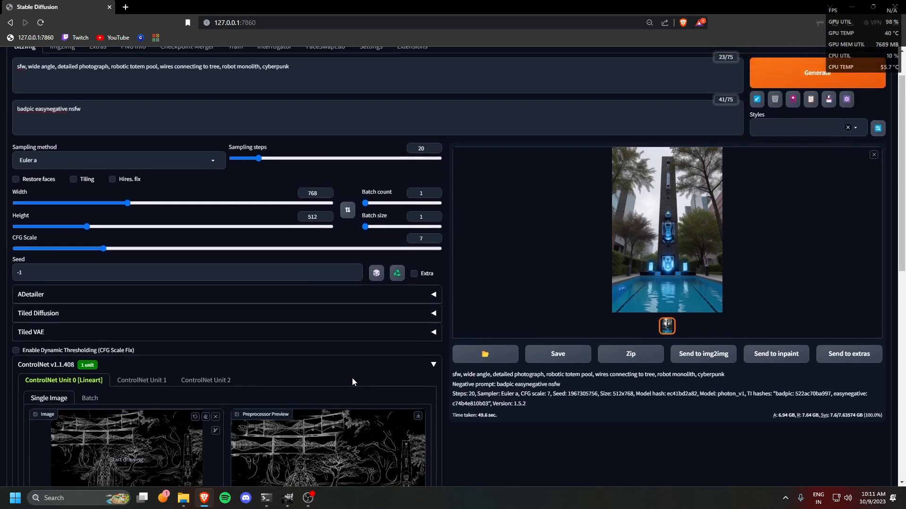
scroll(352, 377, down, 1)
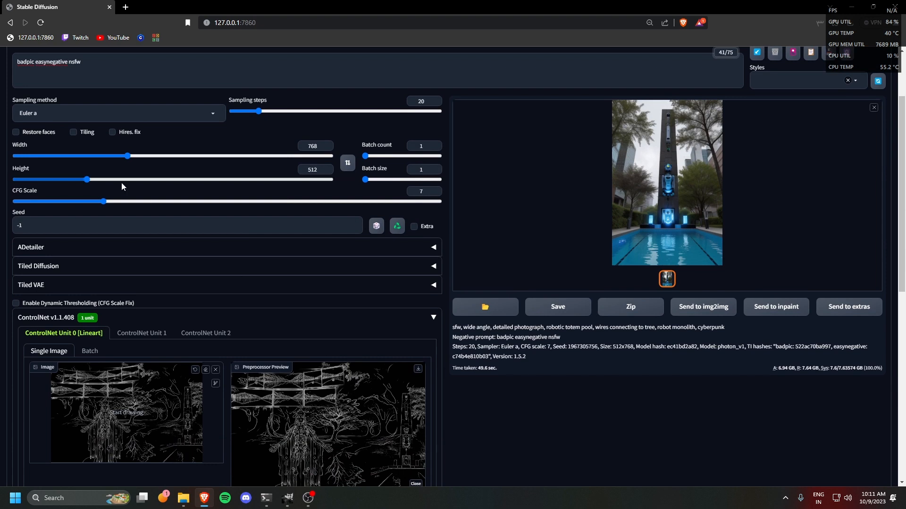
scroll(345, 417, down, 1)
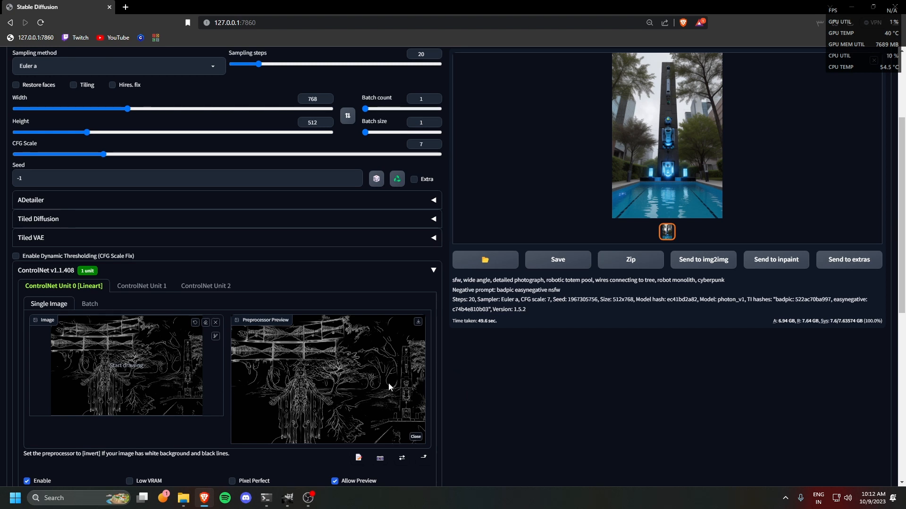
scroll(252, 371, up, 2)
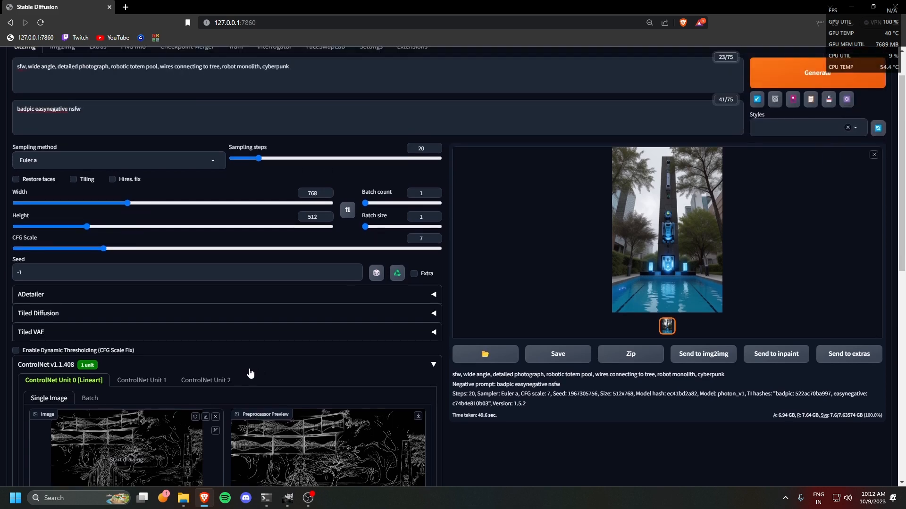
scroll(224, 371, up, 1)
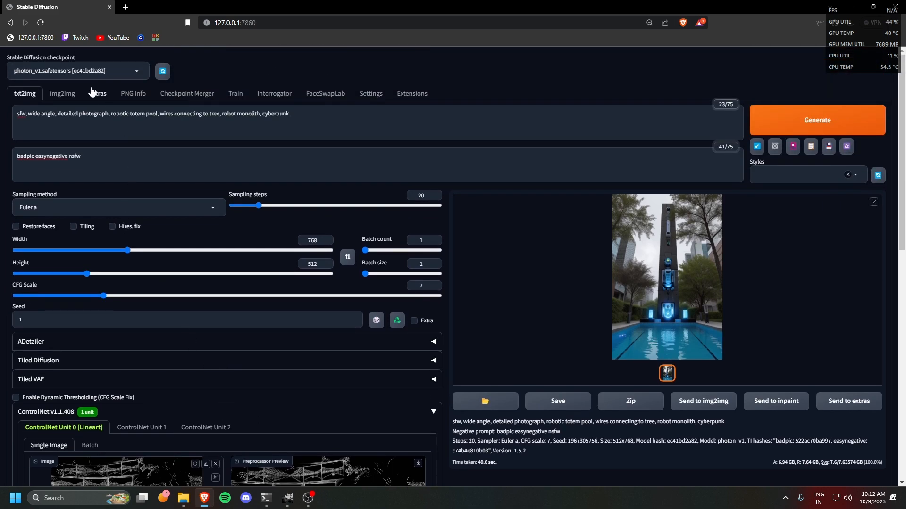
Step: Load the revAnimated_v122 checkpoint and generate an image from the enchanted-forest prompt with the cyborg robot priest, computer monitors and totem monolith
click(67, 77)
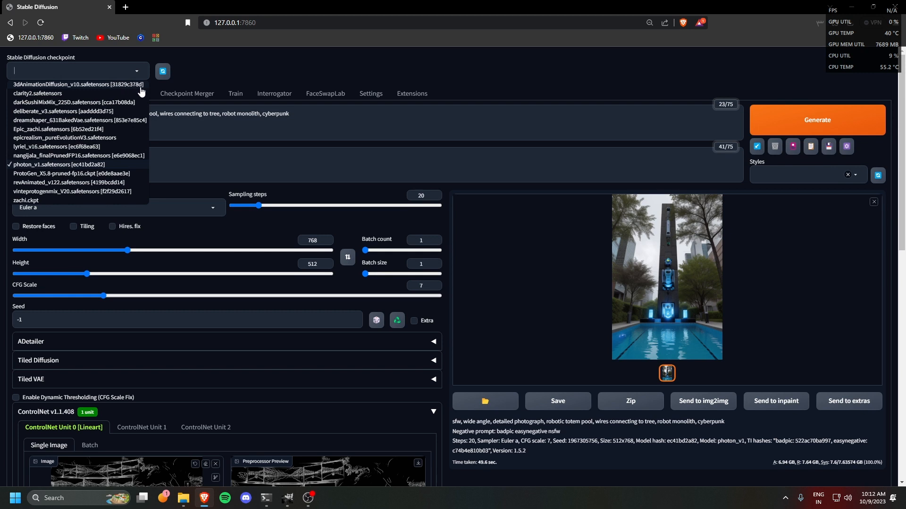
click(100, 183)
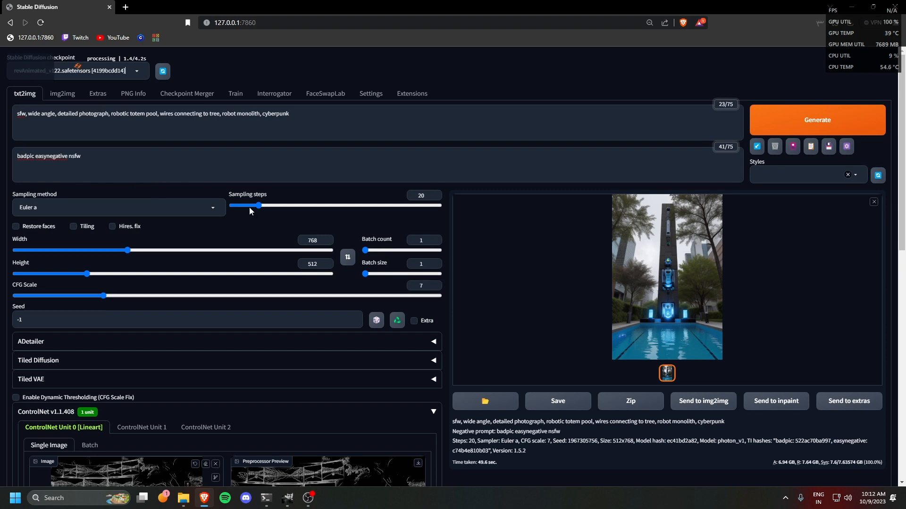
scroll(375, 232, down, 2)
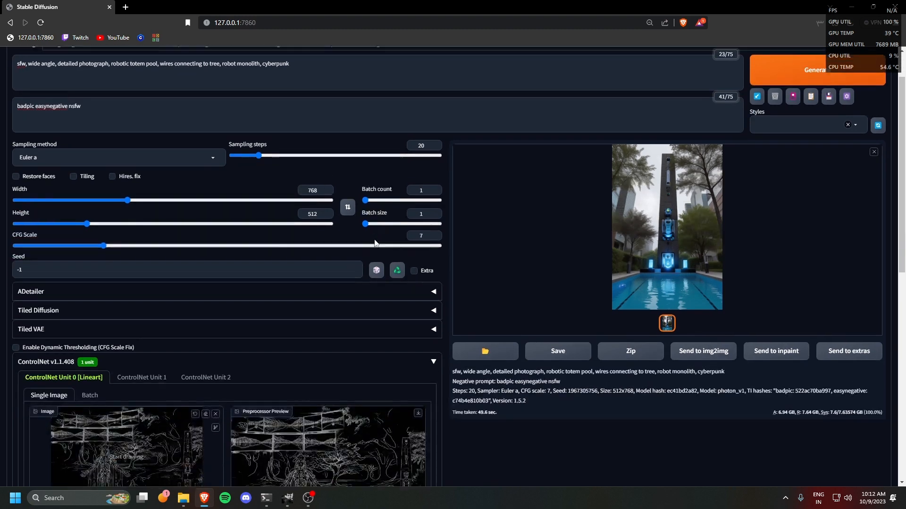
scroll(359, 255, up, 2)
scroll(259, 321, down, 4)
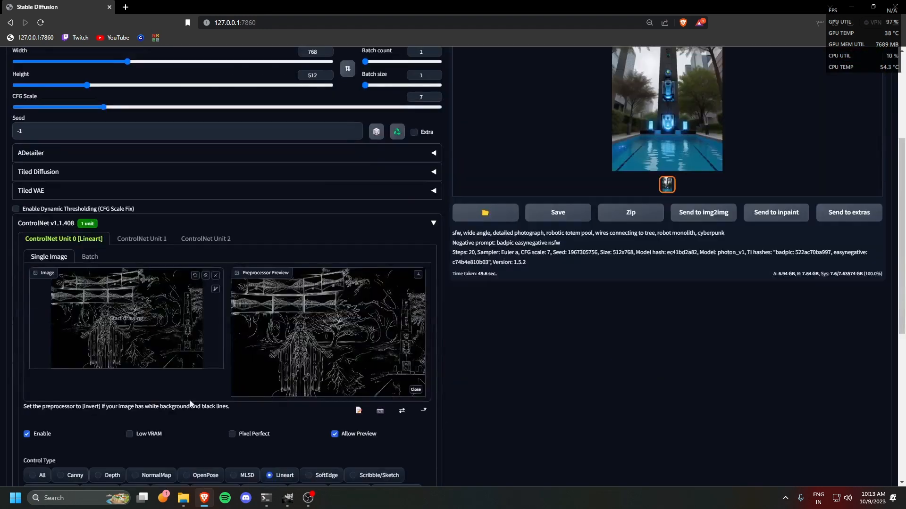
scroll(607, 252, up, 4)
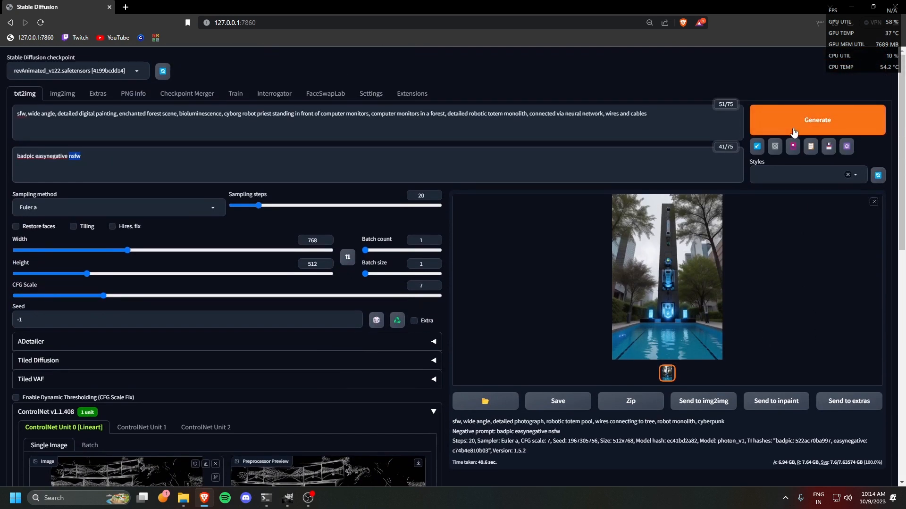
click(794, 121)
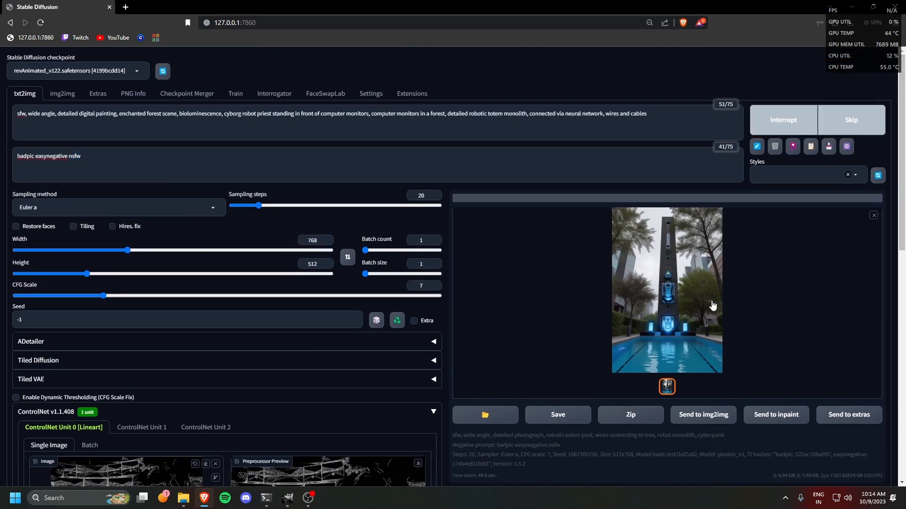
Step: Append the copied LoRA tags and "in the style of Leonid Afremov and Alena Aenami" to the prompt, and generate the image again
click(662, 119)
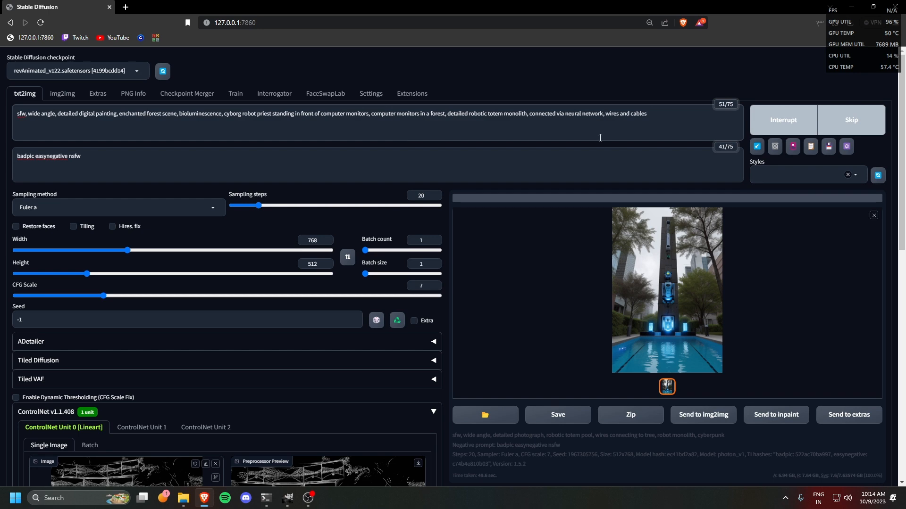
key(super+v)
click(722, 237)
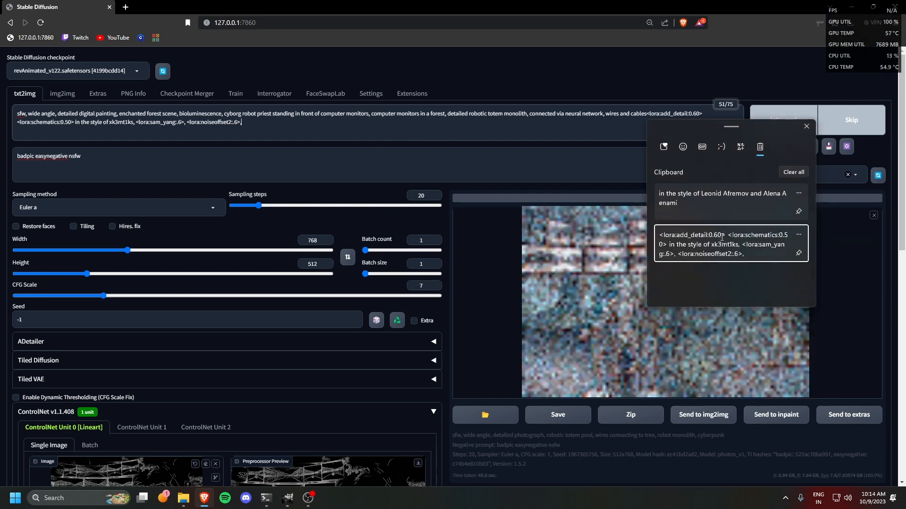
key(super+v)
click(321, 210)
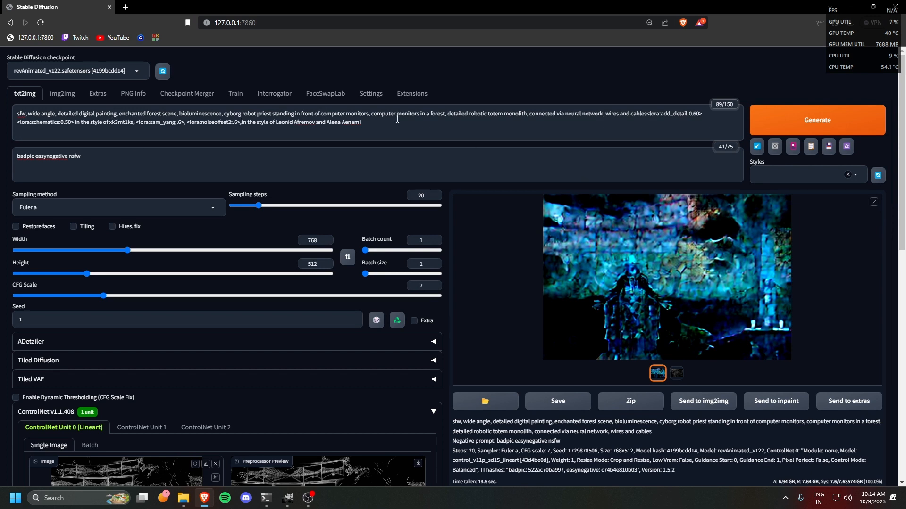
key(ctrl+Return)
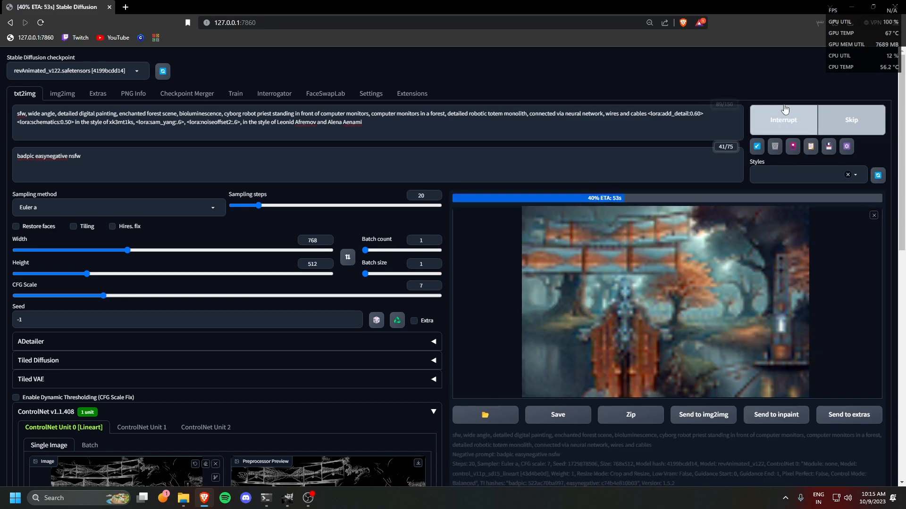
Step: Switch to GIMP and shrink the monitors.png layer with Unified Transform, keeping it in the upper-left corner of the canvas
click(288, 498)
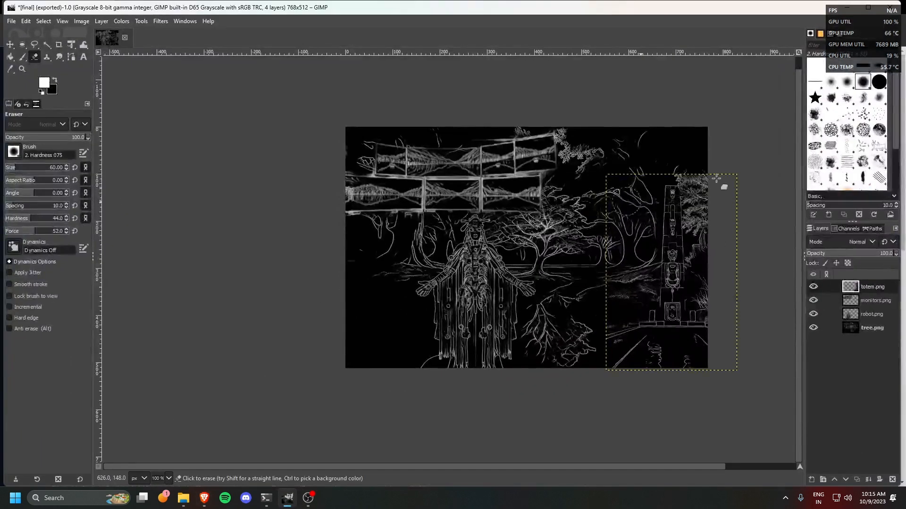
click(860, 301)
key(shift+t)
click(396, 232)
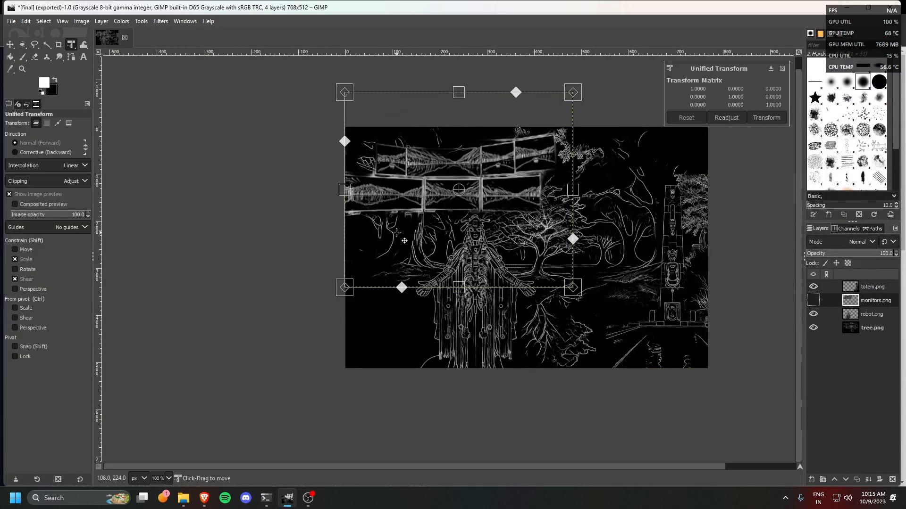
drag(573, 200, 487, 211)
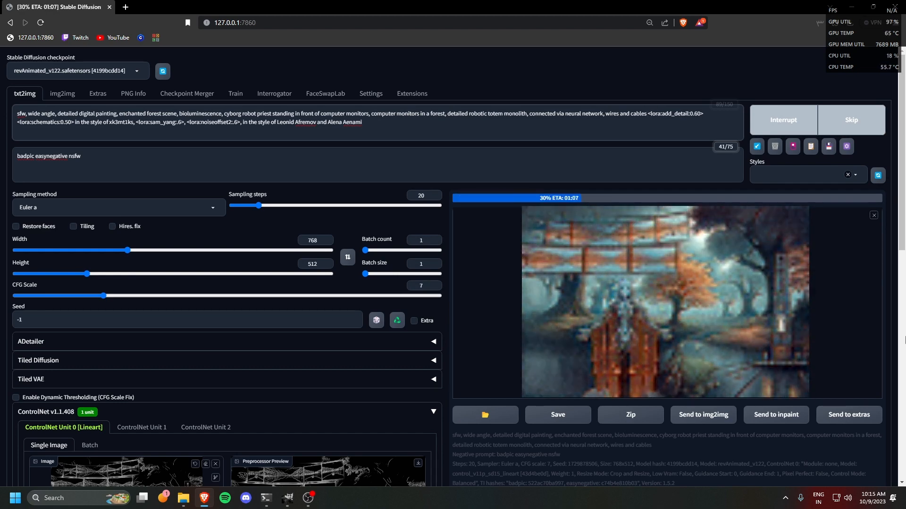
Step: Return to Stable Diffusion, use the updated line art as the ControlNet Unit 0 image, and generate a new image
scroll(715, 177, down, 7)
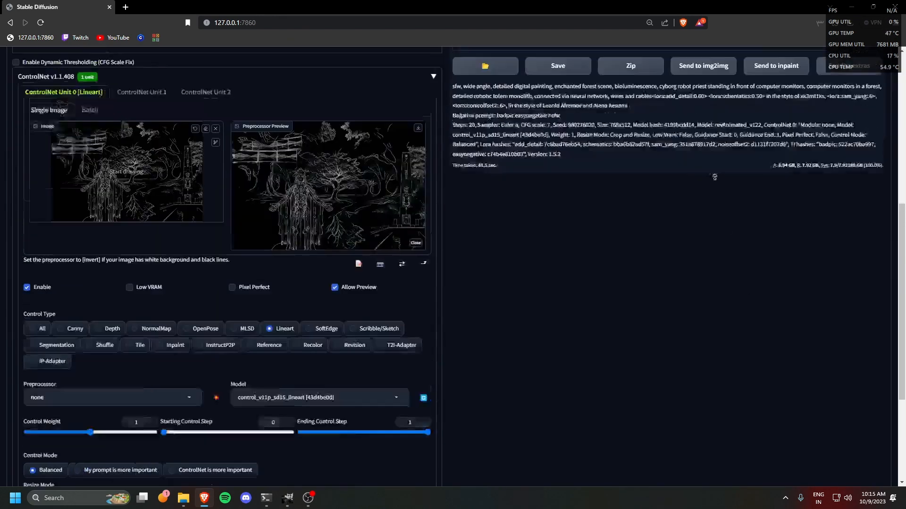
scroll(715, 177, up, 7)
click(774, 131)
scroll(700, 335, down, 1)
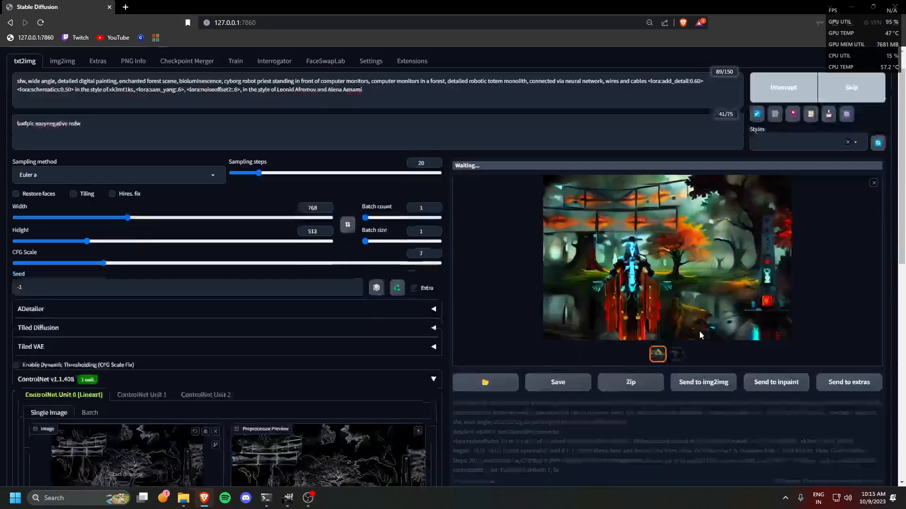
scroll(699, 332, down, 1)
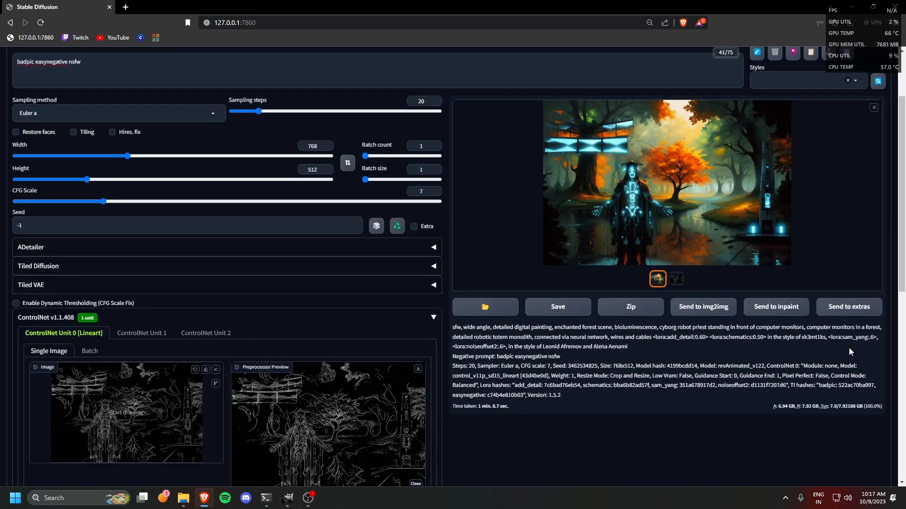
Step: View the generated forest scene at full size and send it to img2img
click(573, 180)
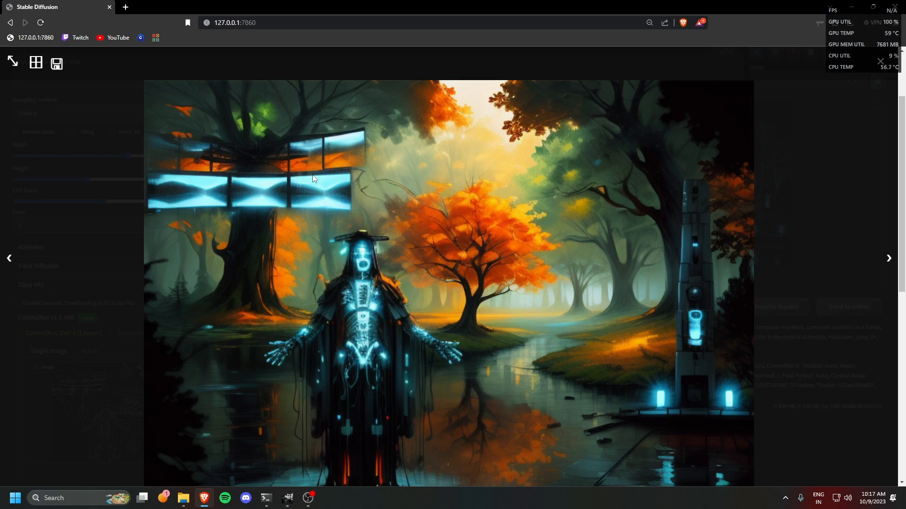
click(813, 355)
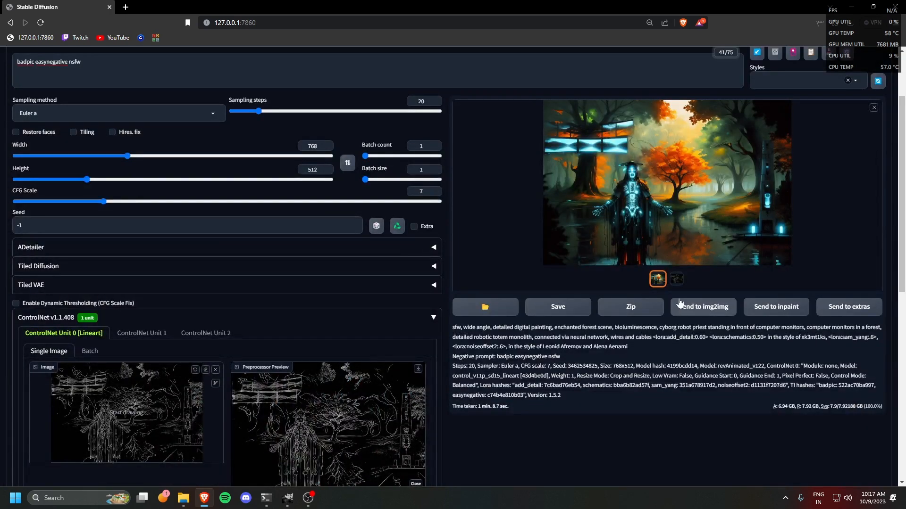
click(679, 306)
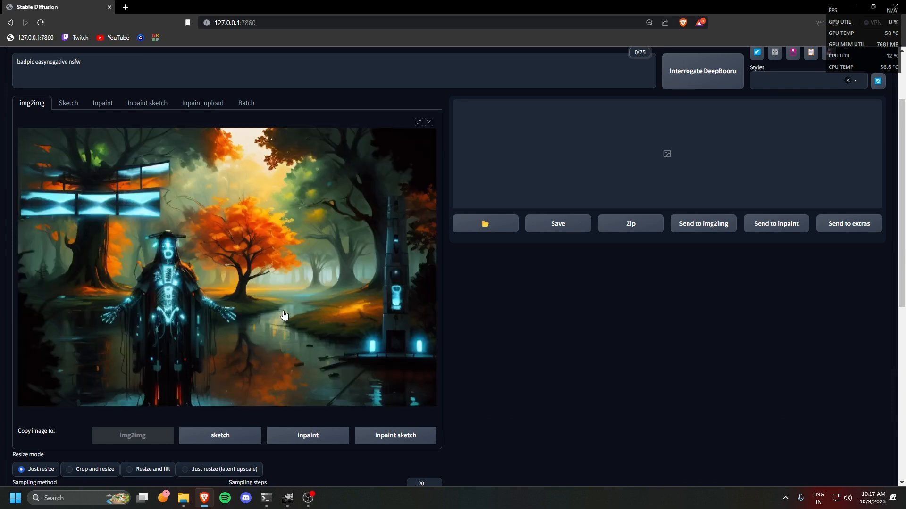
Step: Apply the lineart preset to ControlNet Unit 0 in img2img and set the control mode to "My prompt is more important"
scroll(284, 315, down, 7)
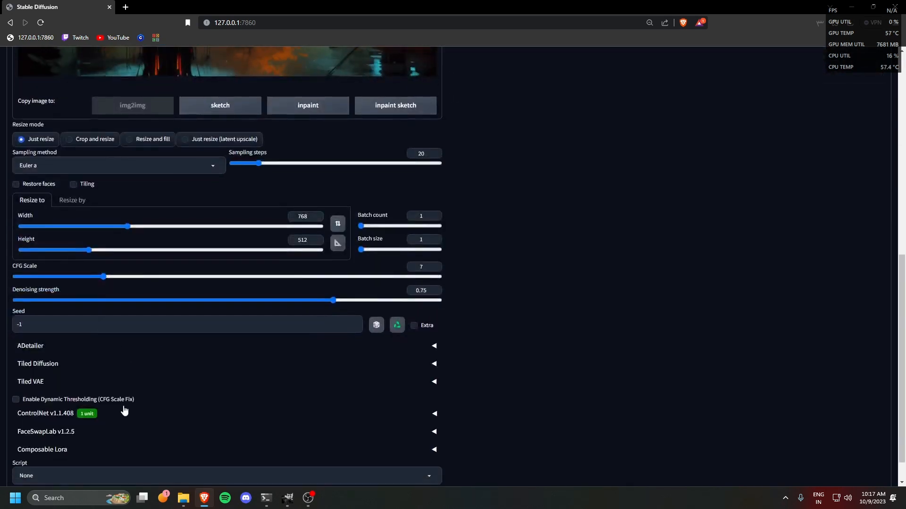
click(81, 415)
scroll(122, 415, down, 4)
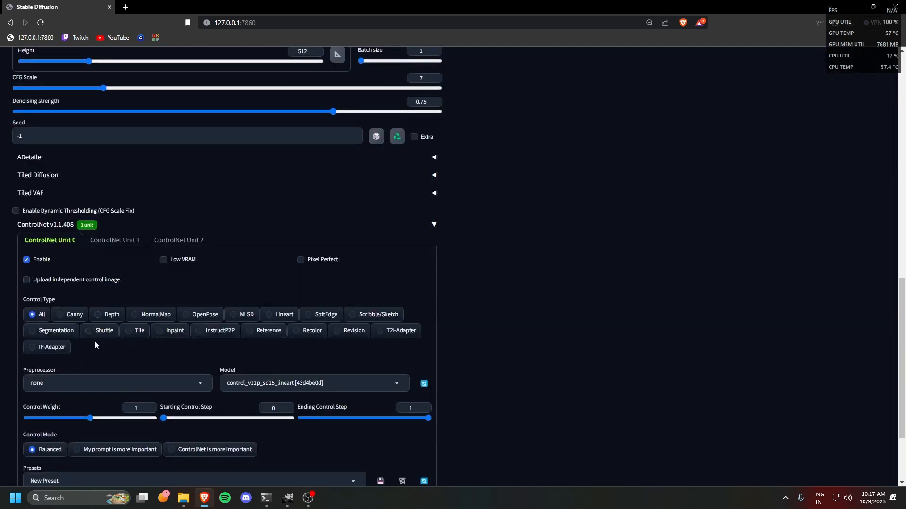
scroll(148, 389, down, 2)
click(81, 387)
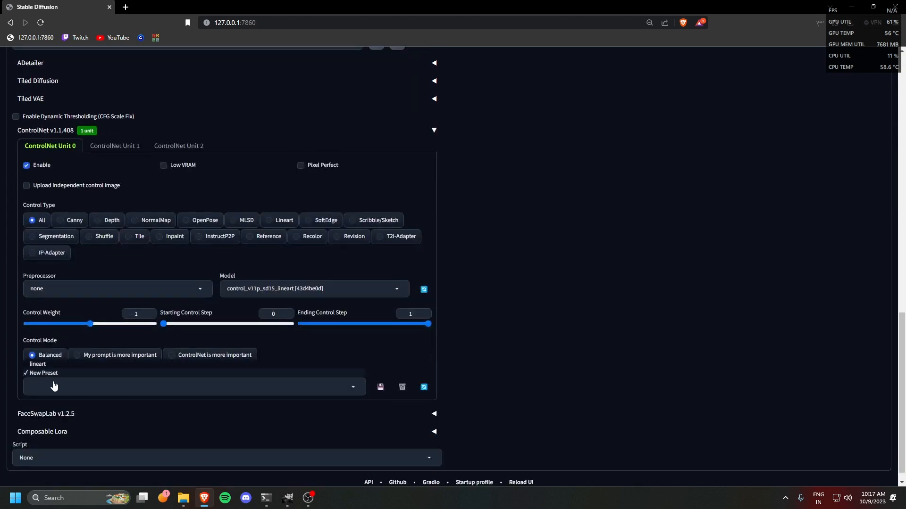
click(39, 364)
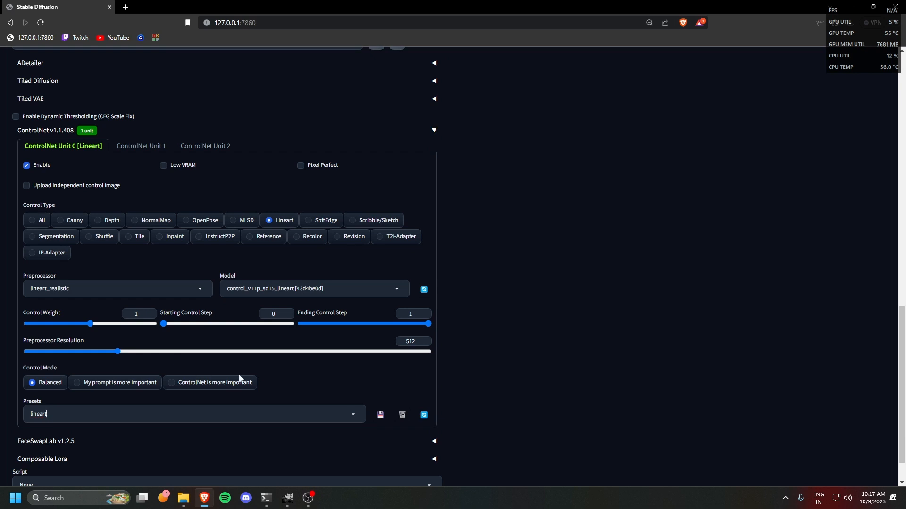
click(113, 384)
Step: Set the img2img denoising strength to 0.45 and generate the refined image
scroll(529, 339, up, 5)
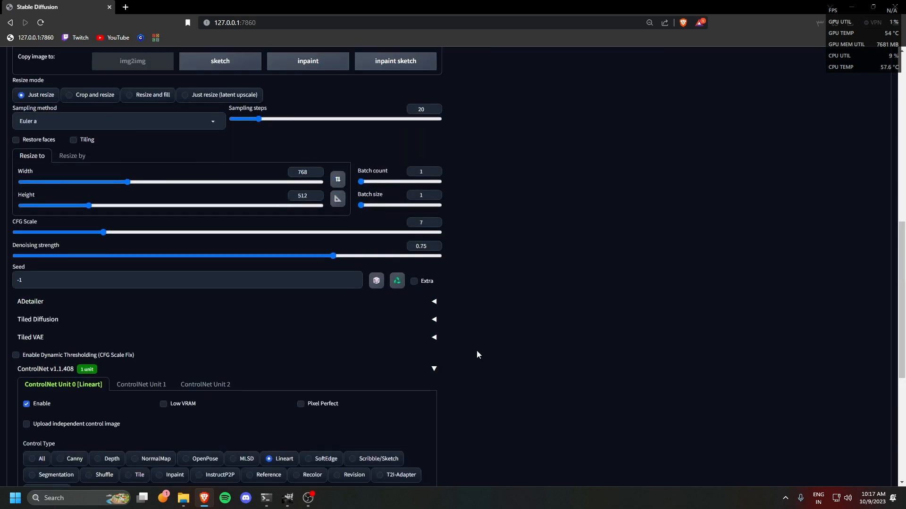
scroll(476, 350, up, 2)
drag(292, 346, 203, 351)
scroll(590, 375, up, 8)
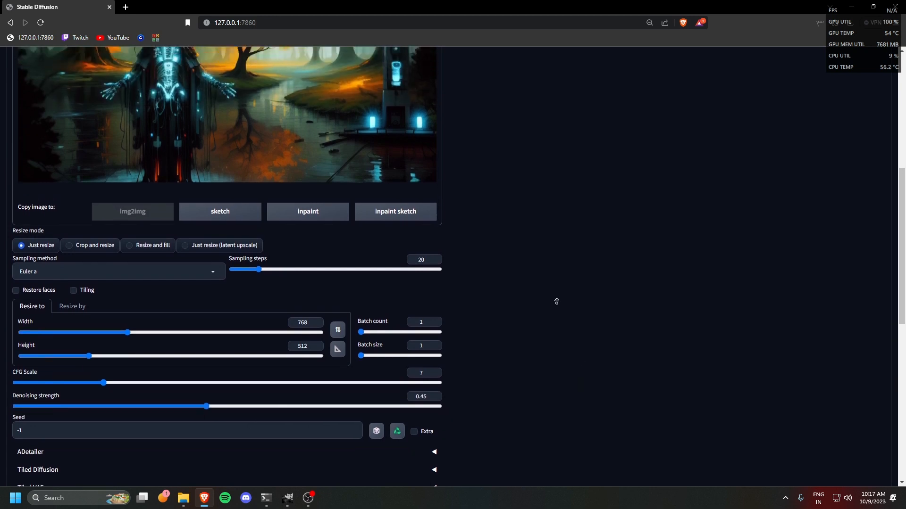
click(817, 120)
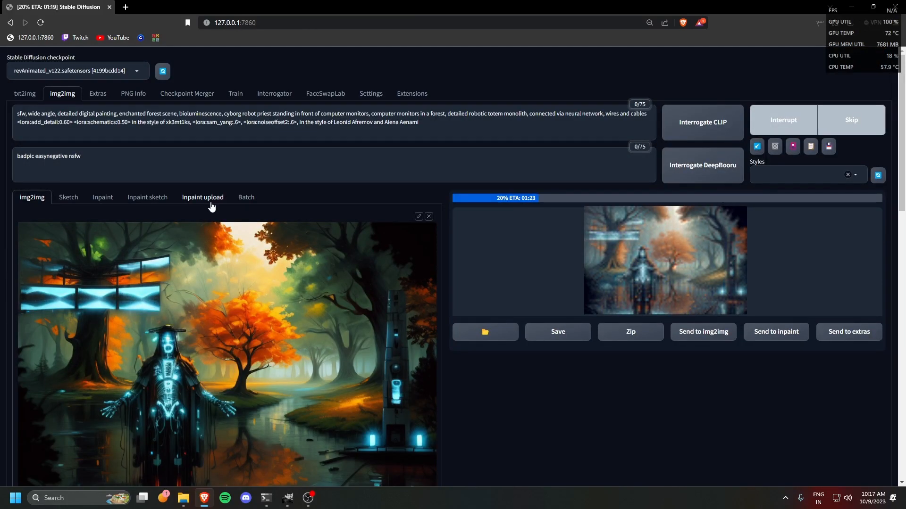
Step: Examine the refined img2img result at full size, checking the monitors, the robot and the totem
click(515, 249)
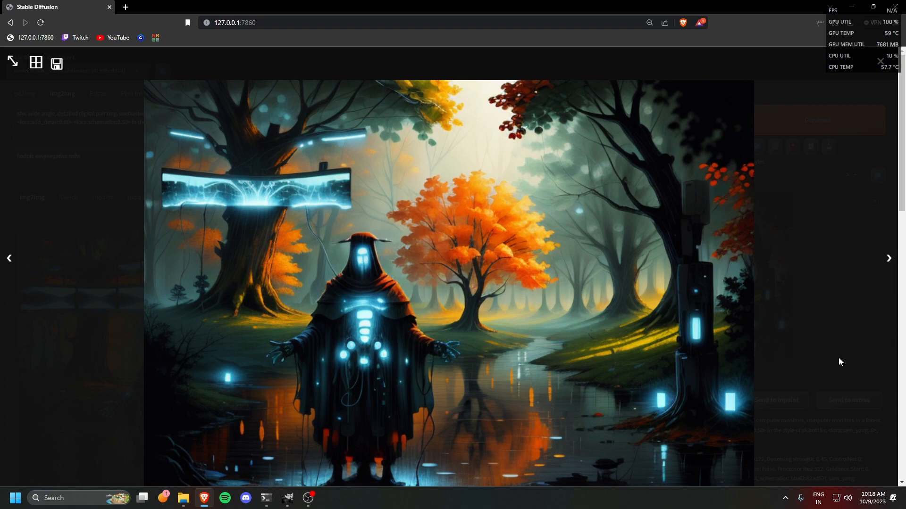
click(837, 404)
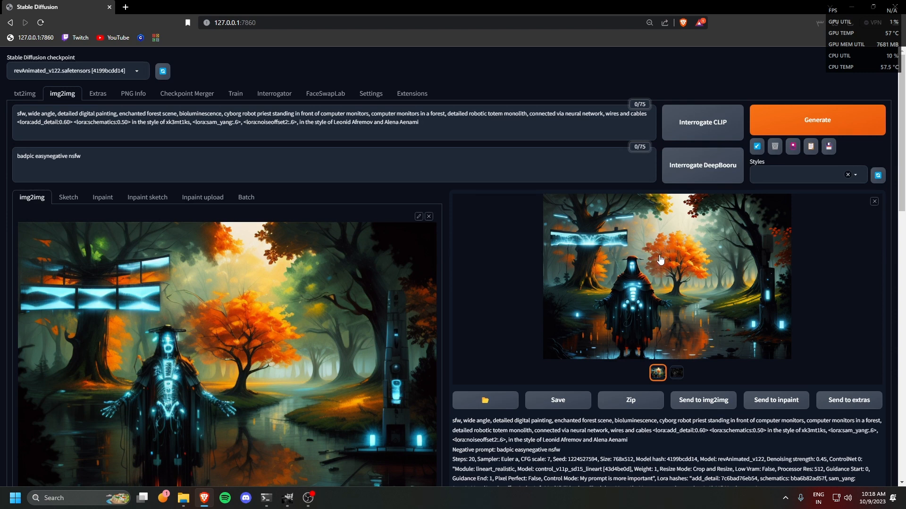
click(637, 255)
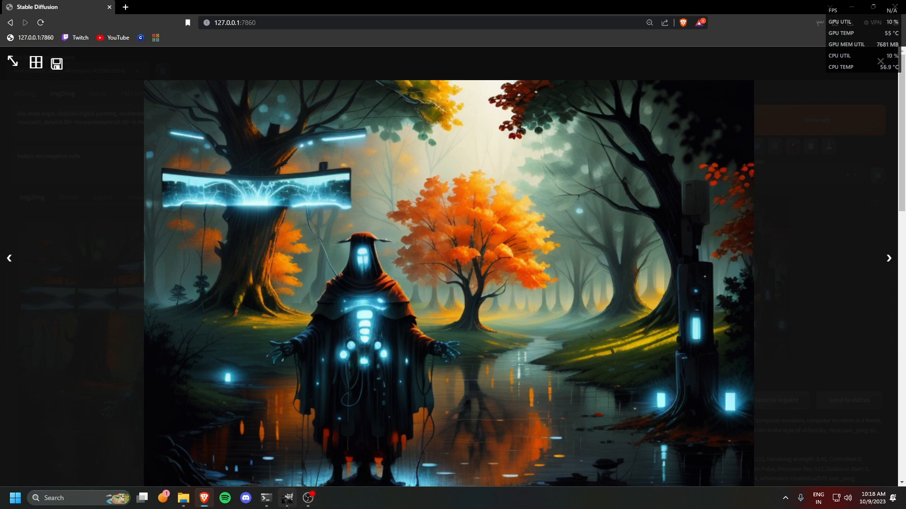
Step: Switch to GIMP and close the line-art composite, discarding its unsaved changes
click(288, 497)
click(124, 37)
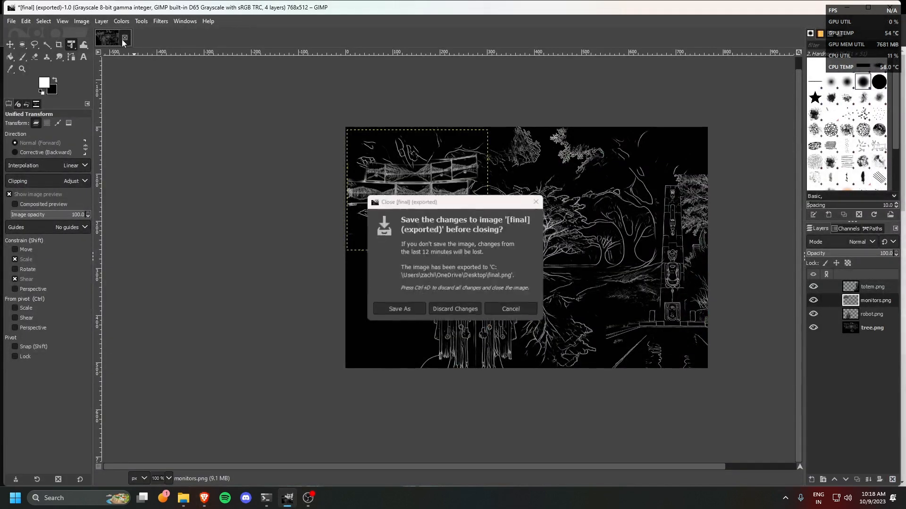
click(456, 310)
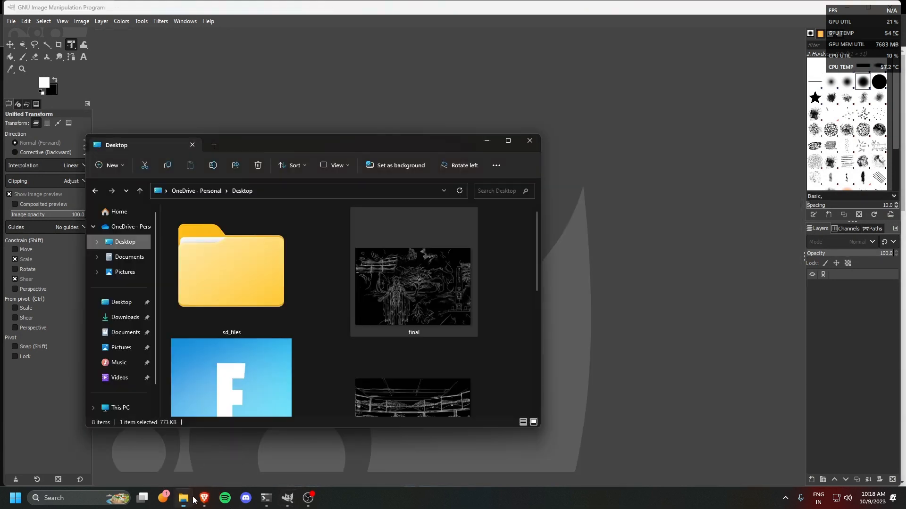
Step: Go through sd_files to the AI folder in File Explorer and open the generated image starting with 00017 in GIMP
click(183, 497)
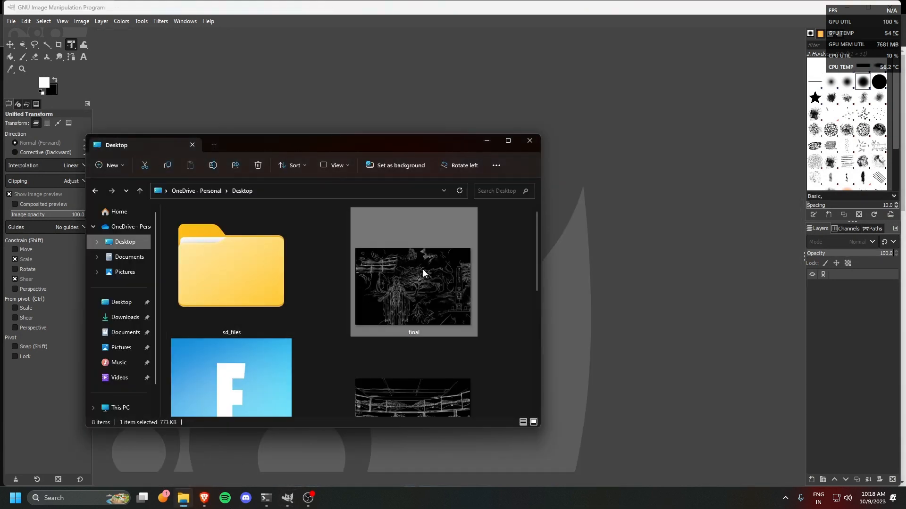
double_click(217, 284)
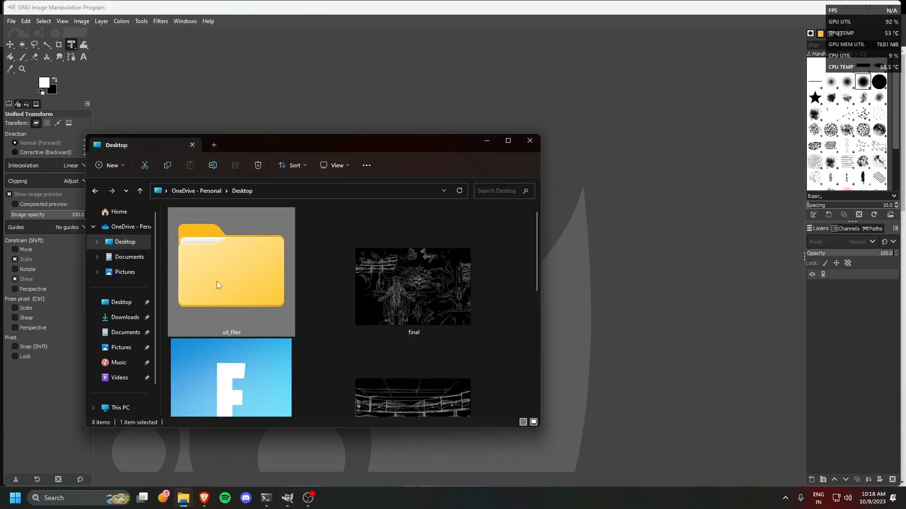
double_click(183, 223)
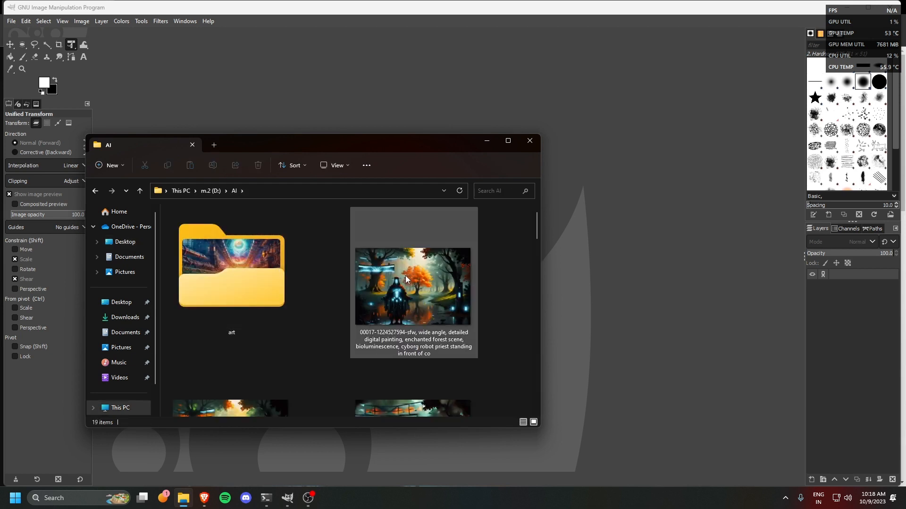
drag(405, 275, 643, 275)
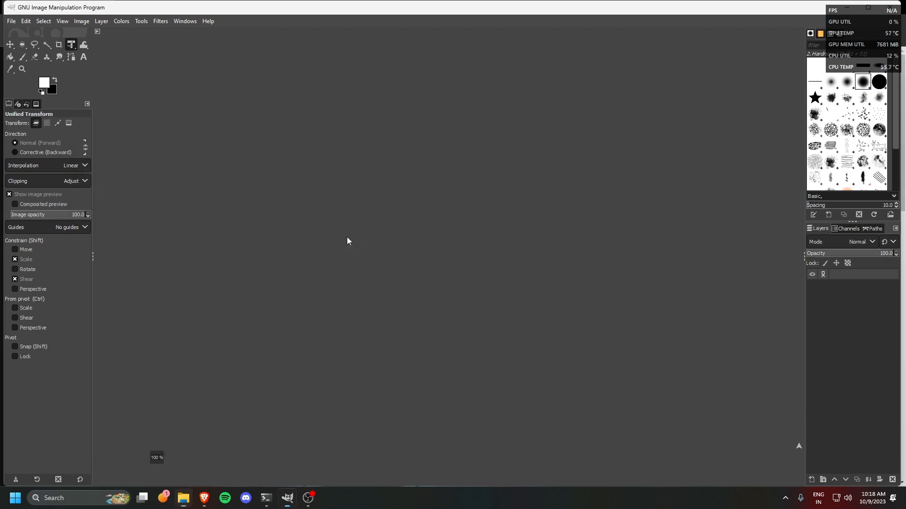
Step: Add the monitor-wall image starting with 00011 from the AI folder as a new layer above the 00017 image in GIMP
click(184, 499)
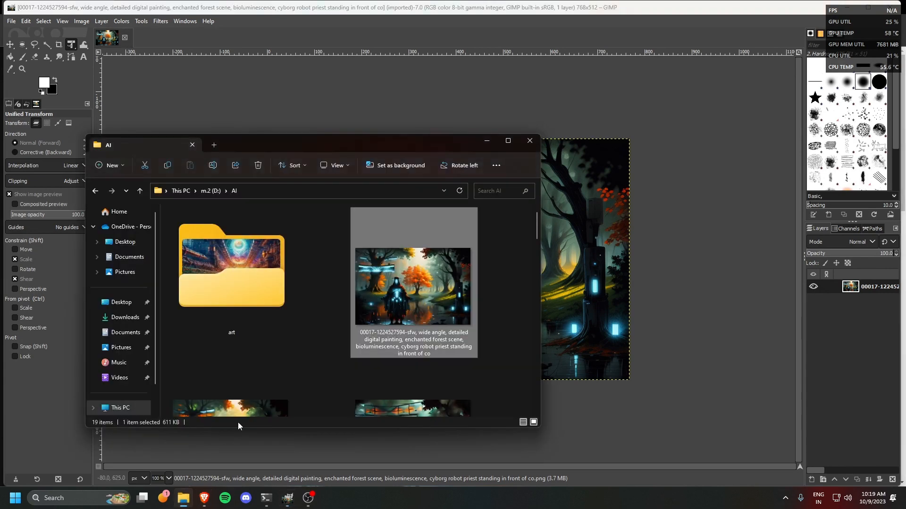
scroll(306, 316, down, 5)
click(415, 283)
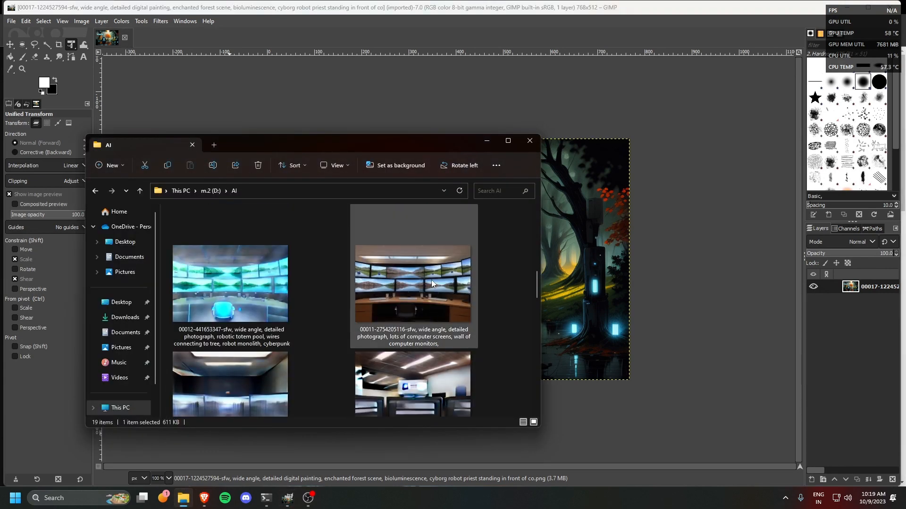
drag(515, 3, 511, 20)
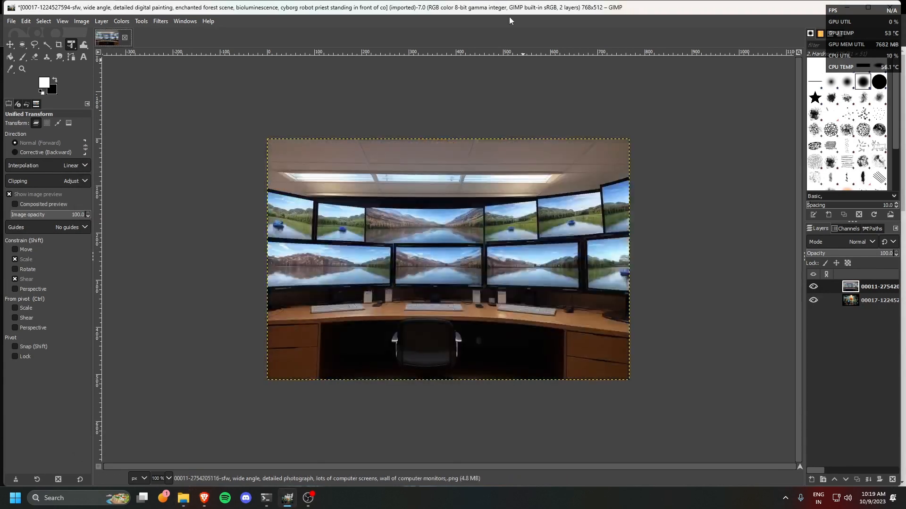
Step: Scale the monitor-wall layer down to about 57% and move it over the middle of the forest scene
click(632, 265)
drag(630, 260, 476, 262)
drag(387, 257, 449, 257)
scroll(399, 217, up, 2)
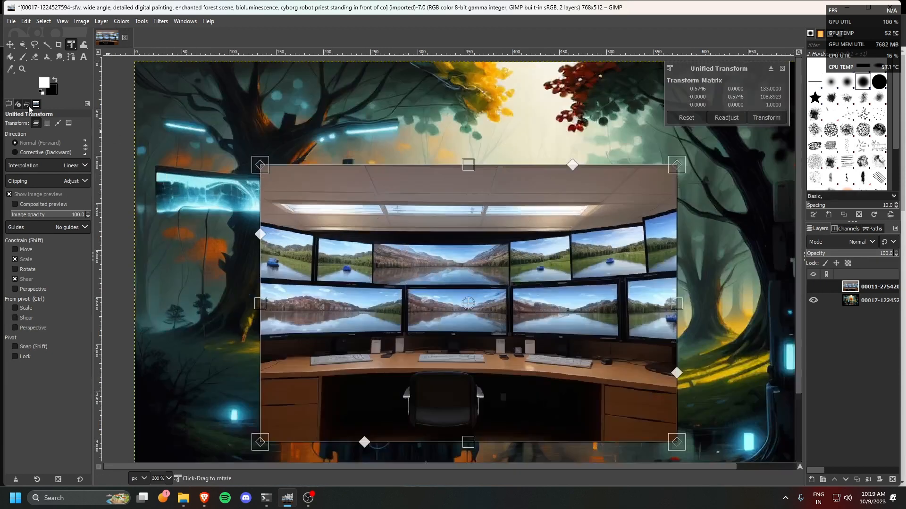
Step: Erase the office ceiling above the monitors and the desk below them
click(34, 57)
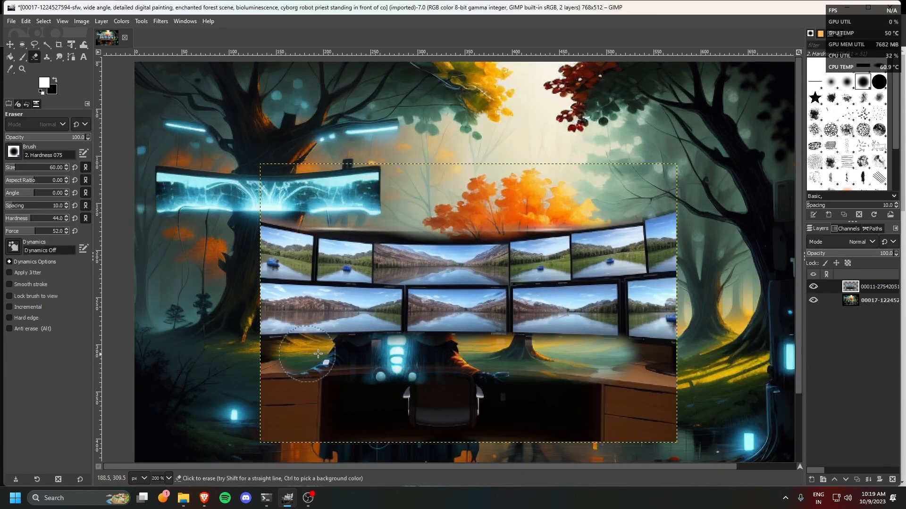
mouse_move(318, 354)
mouse_down()
mouse_move(745, 396)
mouse_move(651, 358)
mouse_up()
Step: Scale the monitor-wall layer down further and place it in front of the large tree, covering the glowing screens
click(71, 44)
drag(676, 303, 511, 304)
mouse_move(384, 294)
mouse_down()
mouse_move(269, 191)
mouse_move(105, 165)
mouse_up()
scroll(223, 218, up, 2)
scroll(278, 250, left, 1)
Step: Erase the cut-off monitors at the wall's right end, undo the overly wide stroke and reduce the eraser size to 19
click(35, 57)
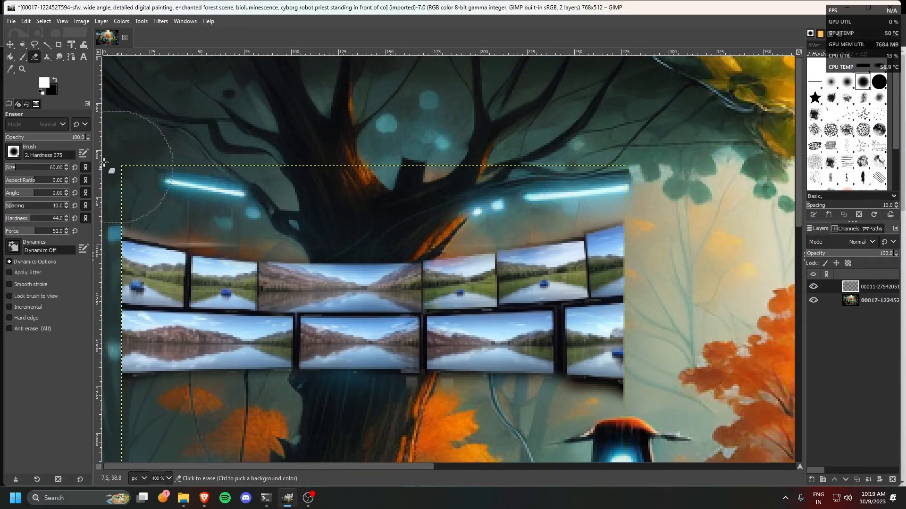
scroll(423, 109, down, 1)
mouse_move(563, 338)
mouse_down()
mouse_move(566, 306)
mouse_move(538, 290)
mouse_move(549, 276)
mouse_move(558, 205)
mouse_up()
key(ctrl+z)
click(10, 170)
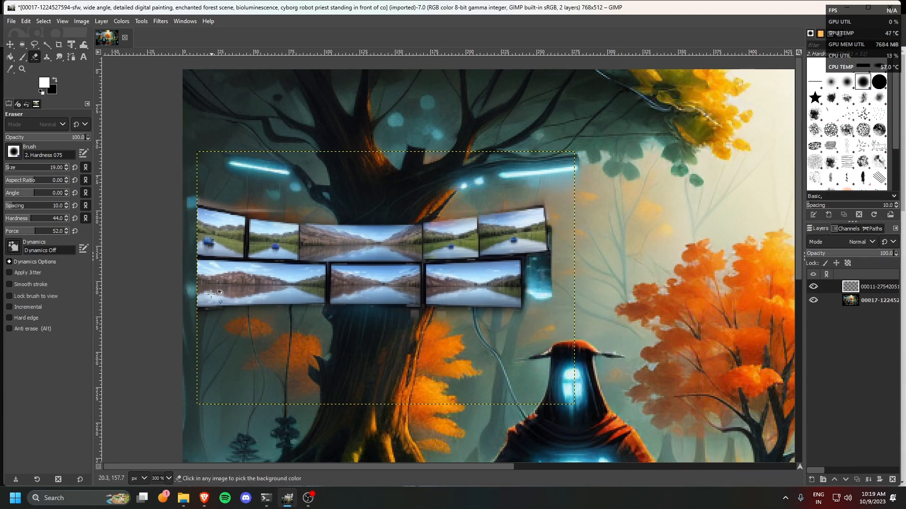
Step: Overwrite the original 00017 PNG with the edited composite and minimize GIMP
key(1)
key(ctrl+e)
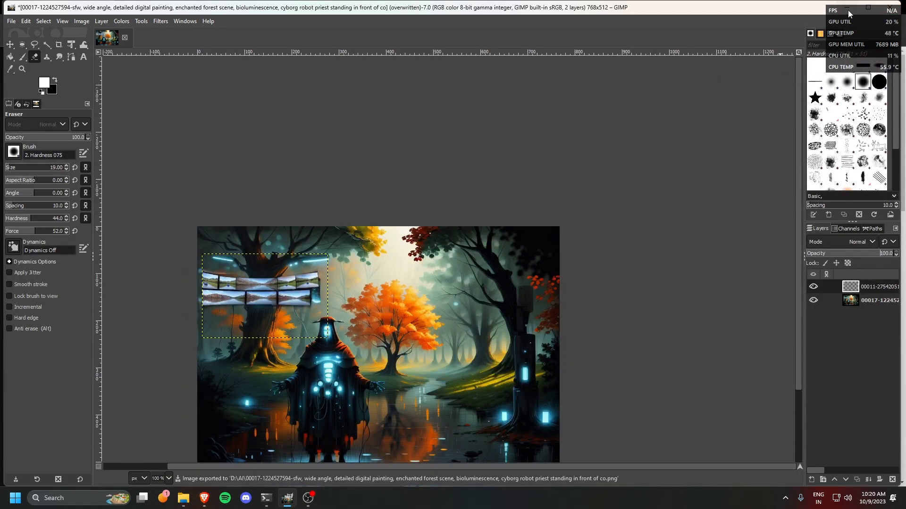
click(848, 10)
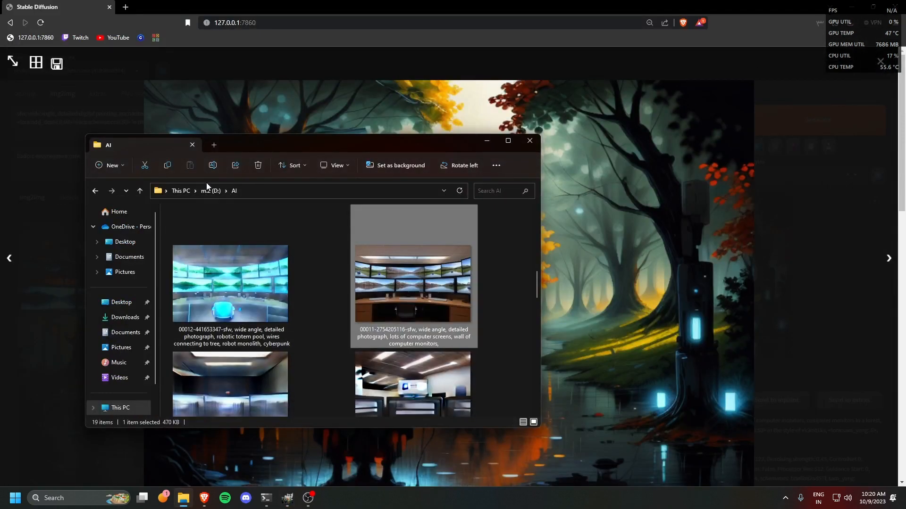
Step: Close the enlarged preview in Stable Diffusion and load the edited 00017 image from the AI folder as the img2img source
scroll(322, 289, up, 3)
click(782, 207)
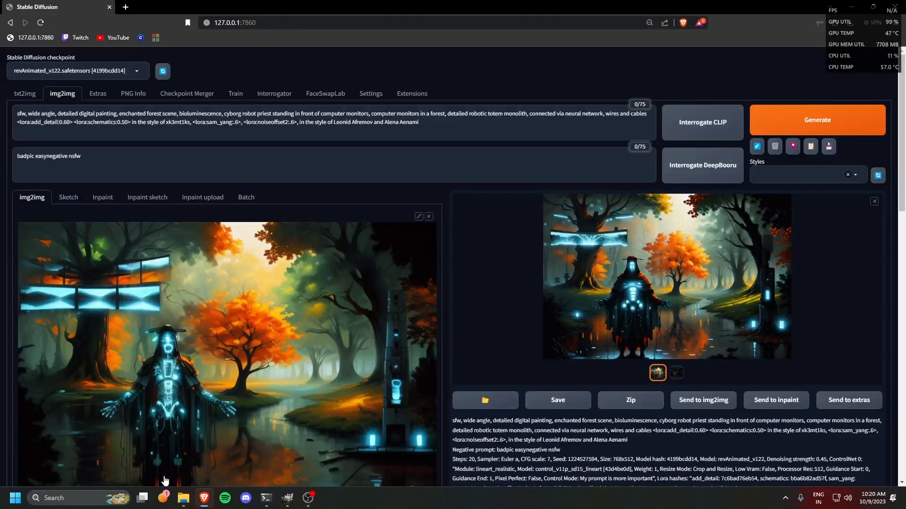
click(184, 497)
drag(440, 273, 19, 307)
Step: Set the img2img denoising strength to 0.5
scroll(47, 208, down, 3)
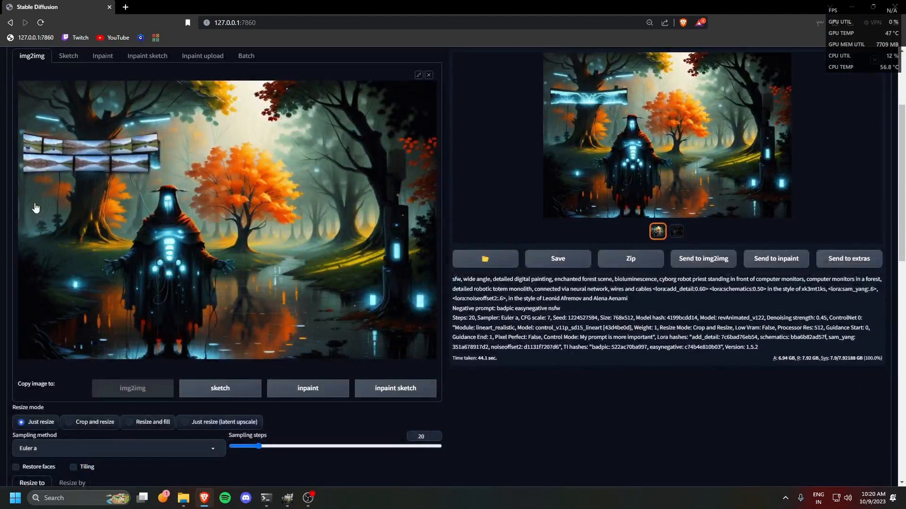
scroll(129, 240, down, 8)
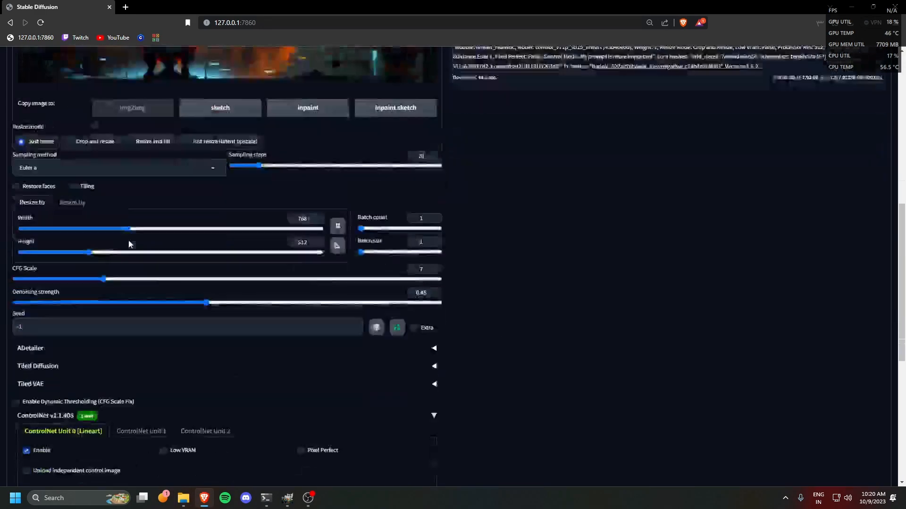
scroll(197, 298, down, 2)
scroll(236, 316, up, 4)
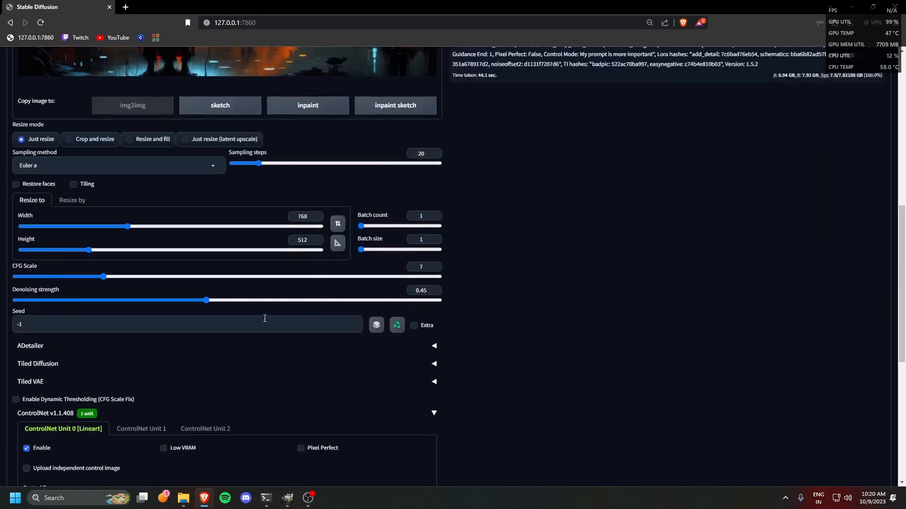
drag(207, 301, 227, 304)
Step: Change the schematics LoRA weight in the prompt to 0.40 and generate the image
scroll(623, 272, up, 10)
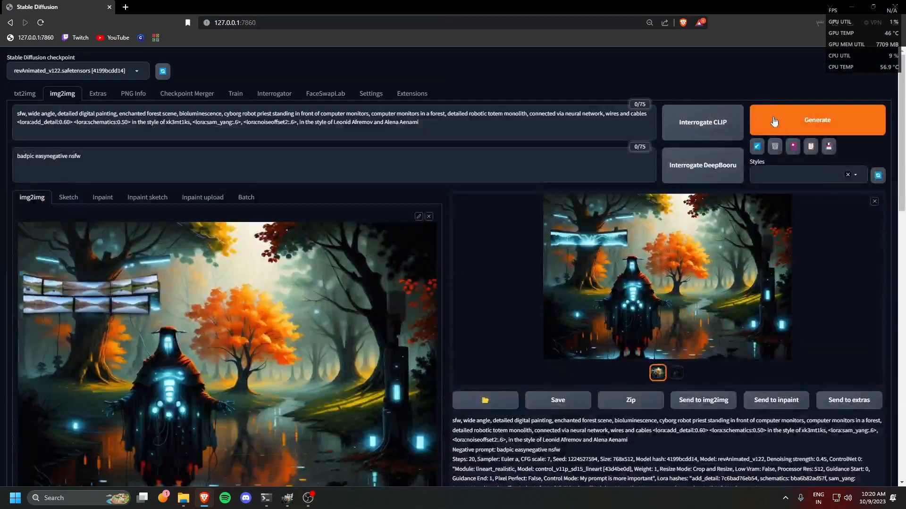
click(125, 122)
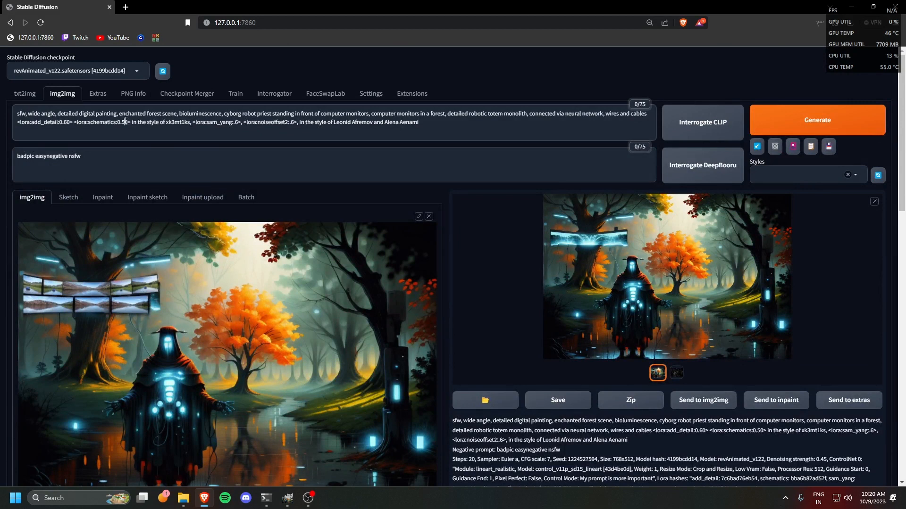
key(BackSpace)
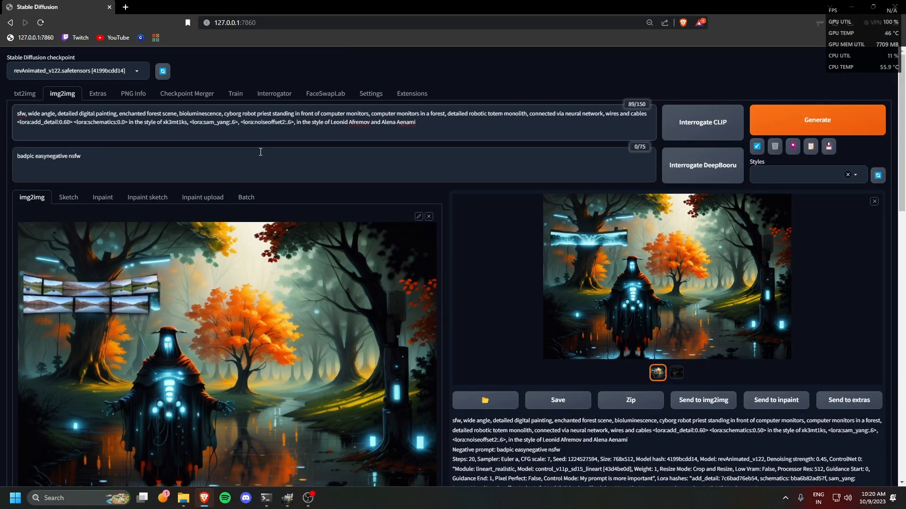
text(4)
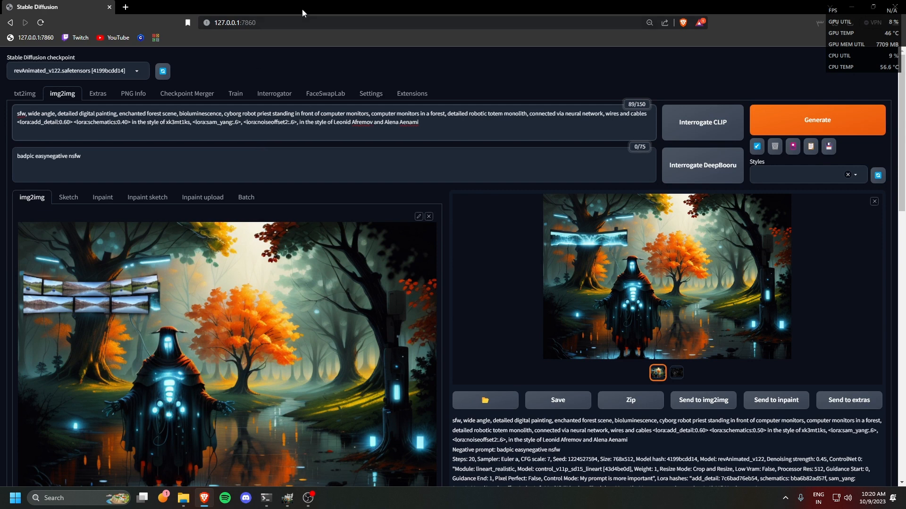
click(844, 122)
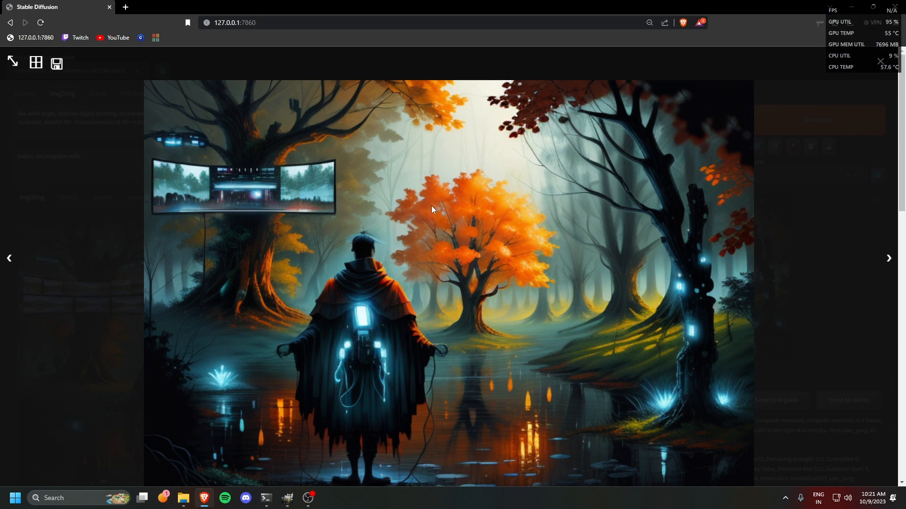
Step: Close the enlarged result and send the generated image to img2img as the new source
click(804, 445)
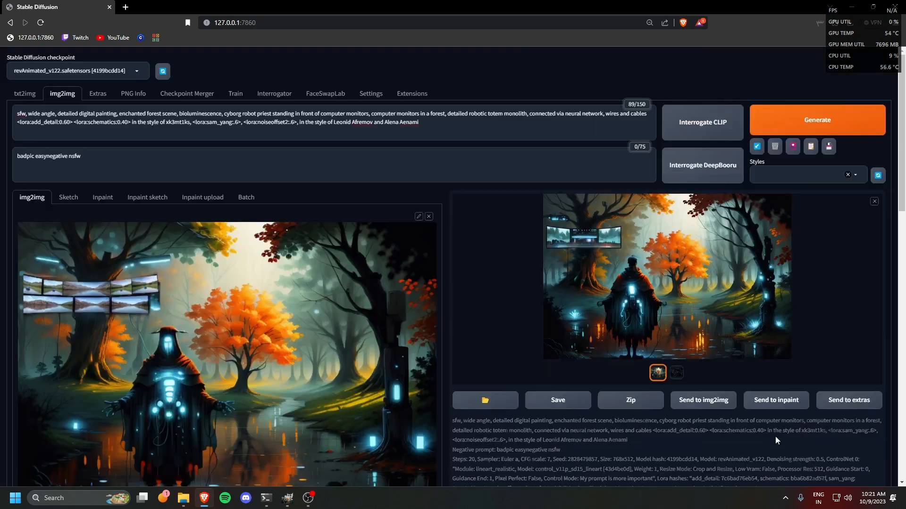
scroll(775, 437, down, 2)
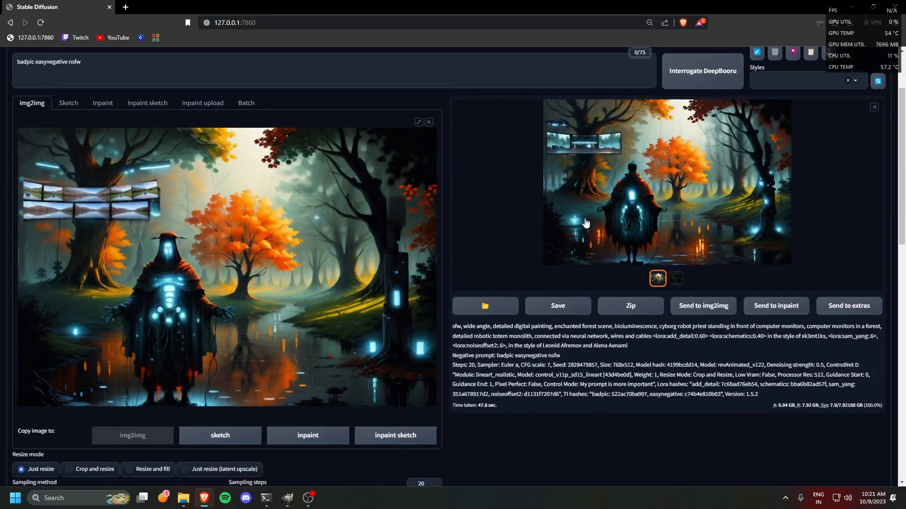
click(704, 309)
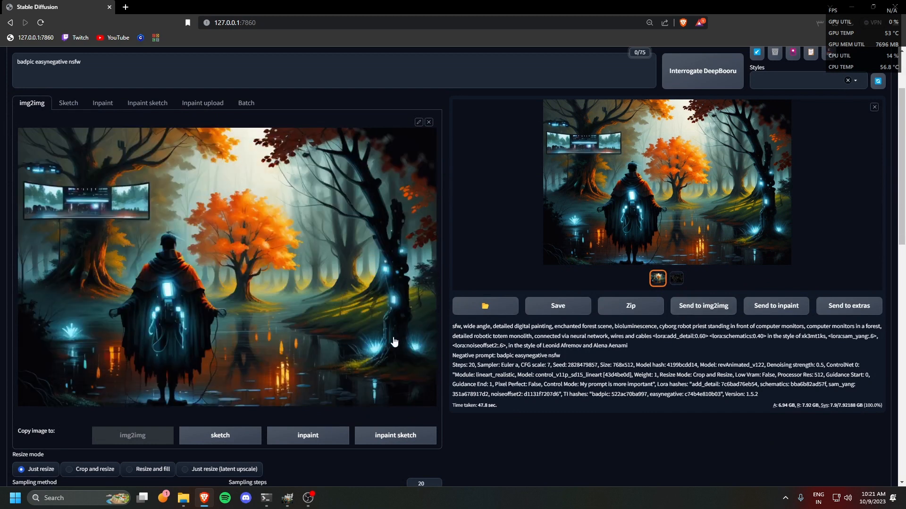
Step: Switch ControlNet Unit 0 to the Tile control type with Balanced control mode and a control weight of 0.5
scroll(304, 334, down, 2)
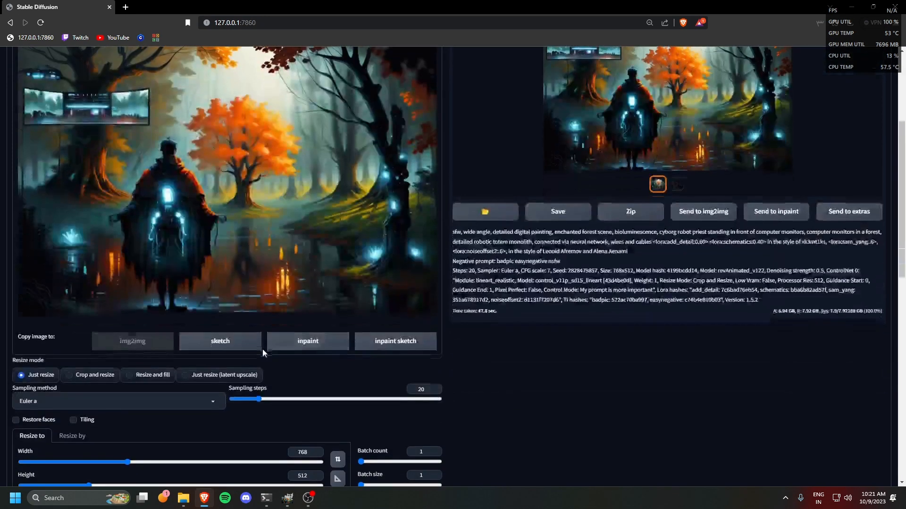
scroll(465, 388, up, 1)
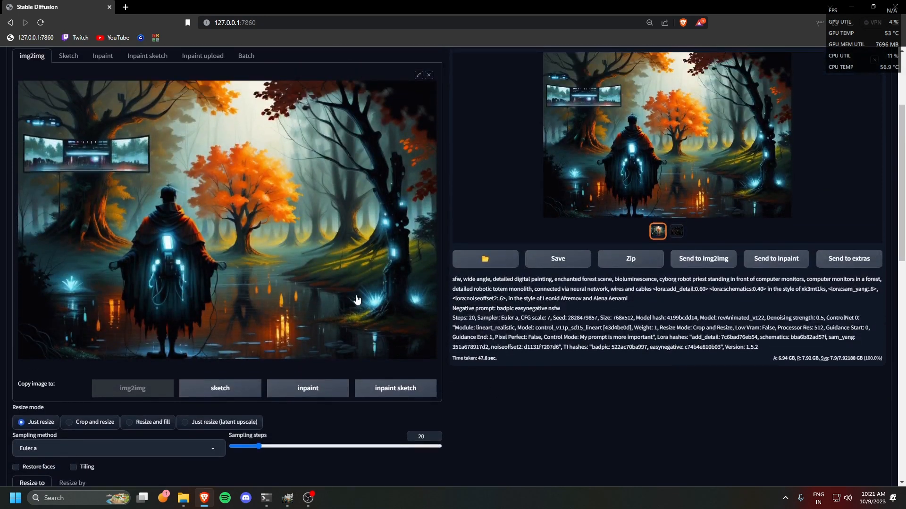
scroll(360, 329, down, 1)
scroll(360, 329, down, 8)
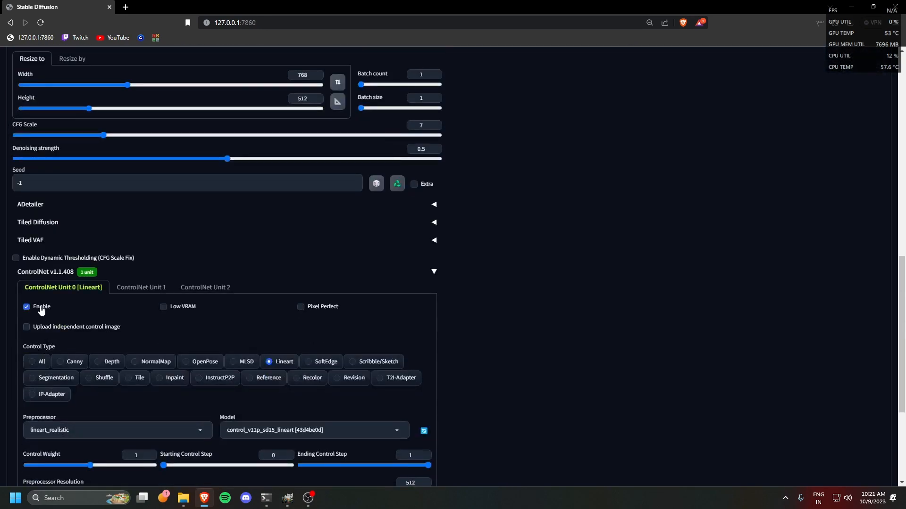
click(34, 362)
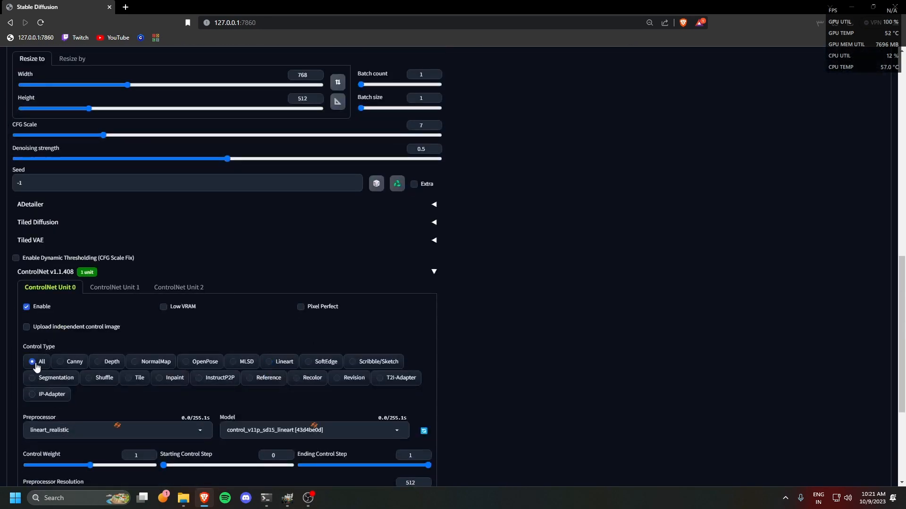
click(134, 379)
scroll(108, 425, down, 3)
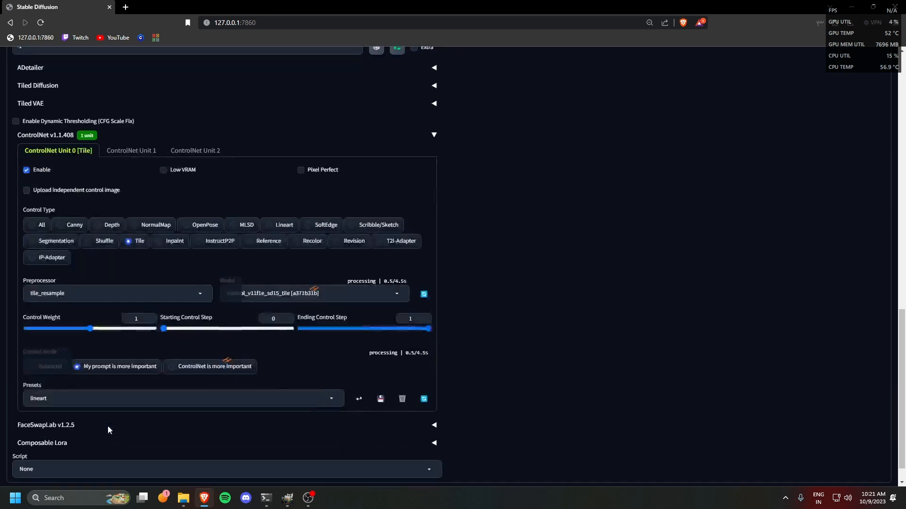
click(53, 383)
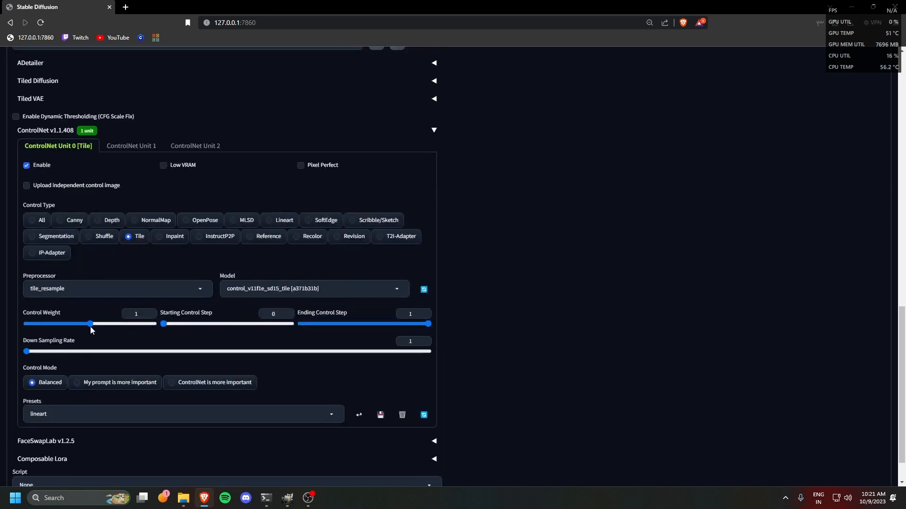
drag(88, 324, 60, 327)
Step: Choose the Ultimate SD upscale script with the target size scaled from image size by 1.5
scroll(69, 432, down, 2)
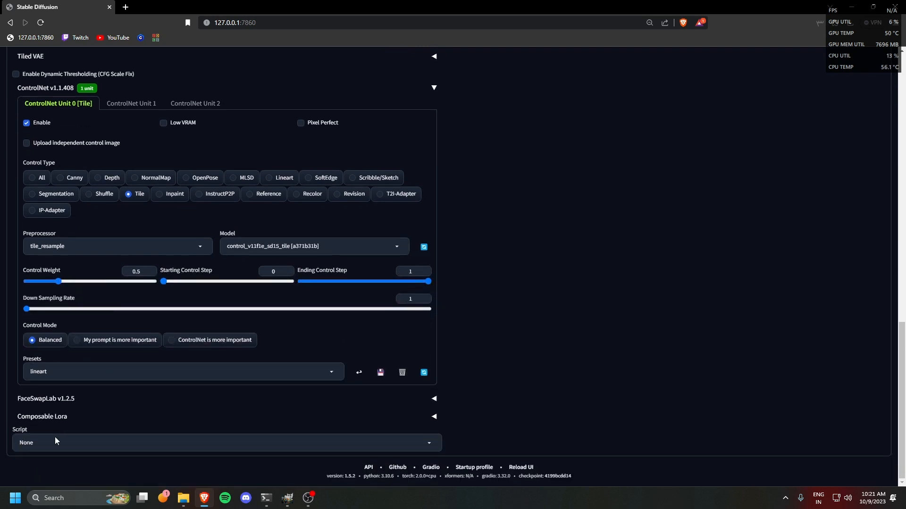
click(51, 440)
click(44, 429)
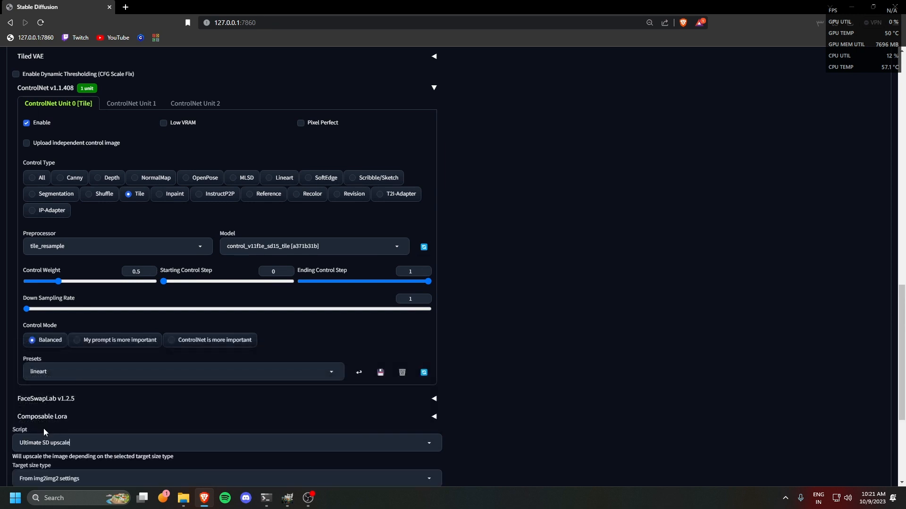
scroll(47, 424, down, 3)
click(50, 336)
click(52, 324)
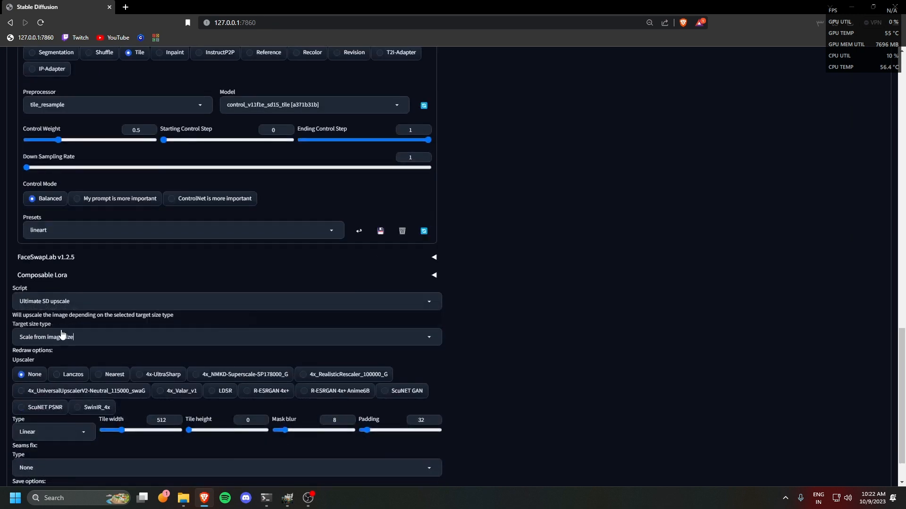
click(415, 326)
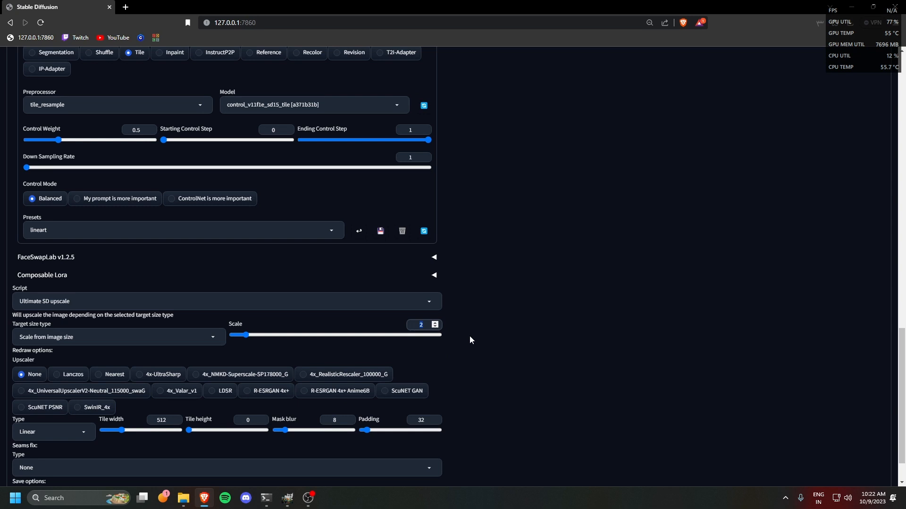
text(1.5)
Step: Select the 4x_NMKD-Superscale-SP178000_G upscaler and enable the Seams fix save option
scroll(285, 381, down, 1)
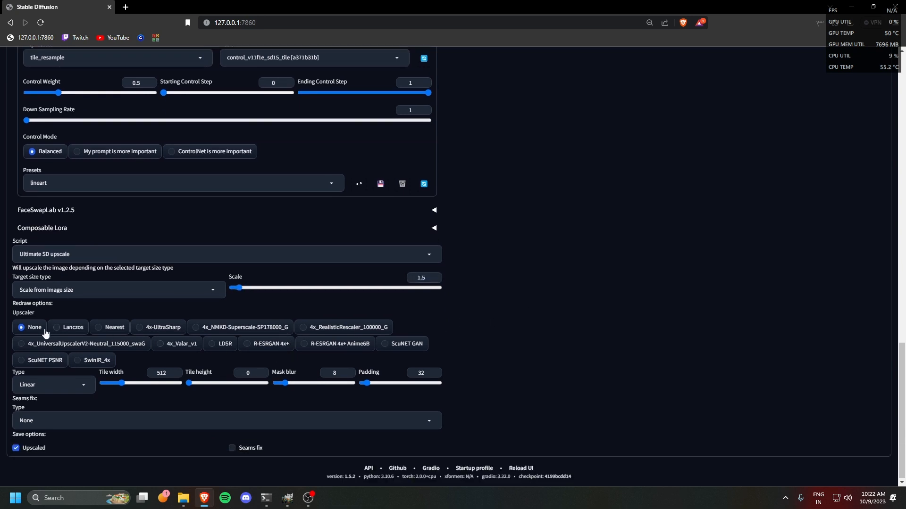
click(206, 333)
click(232, 448)
Step: Set the denoising strength for the upscale to 0.35
scroll(547, 302, up, 10)
drag(187, 375, 149, 376)
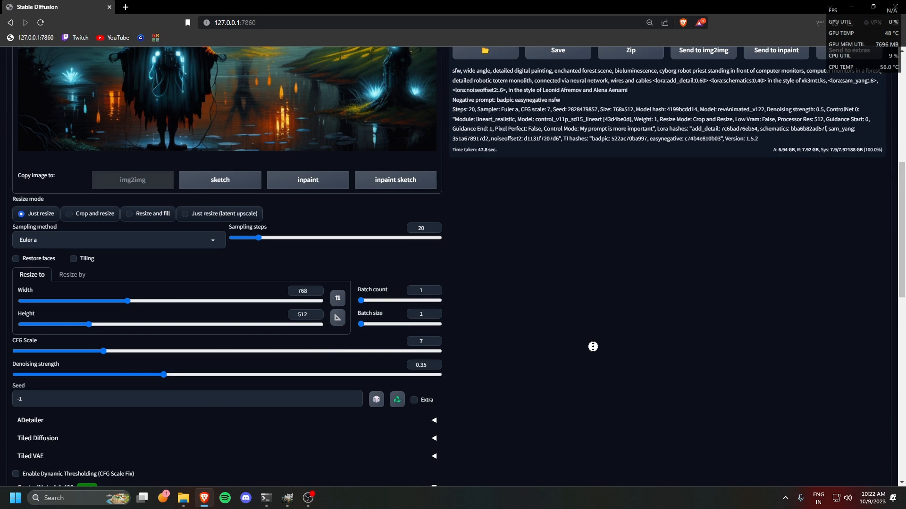
Step: Remove the enchanted forest scene, cyborg robot priest and computer monitors phrases from the prompt
scroll(589, 345, up, 7)
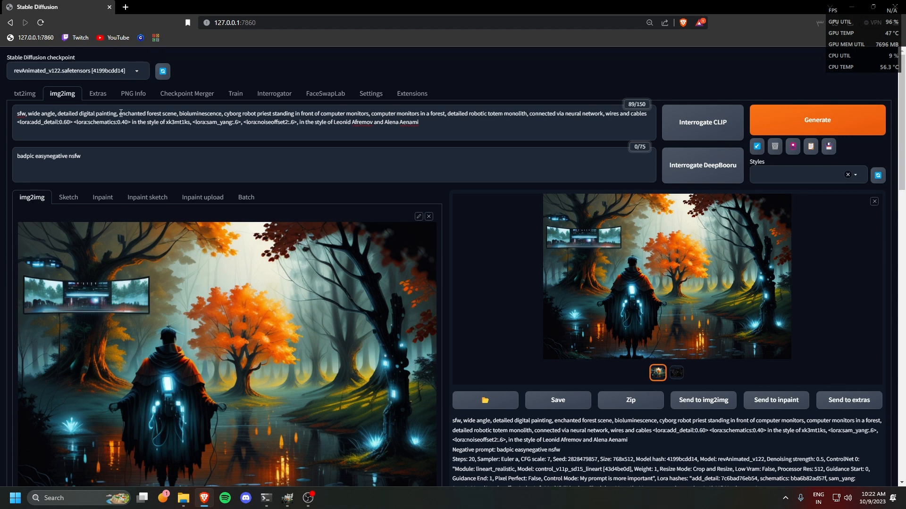
drag(121, 113, 387, 118)
key(BackSpace)
key(BackSpace)
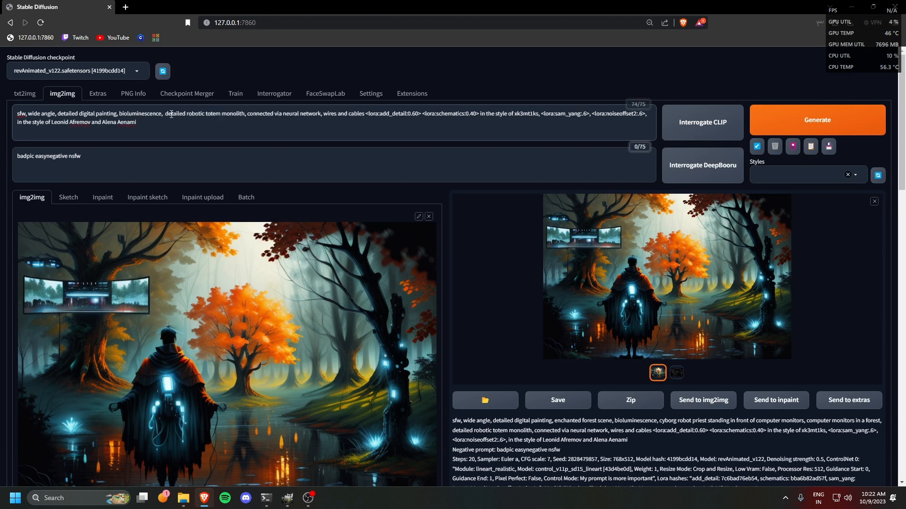
Step: Remove the detailed robotic totem monolith phrase from the prompt and generate the upscaled image
drag(181, 113, 234, 119)
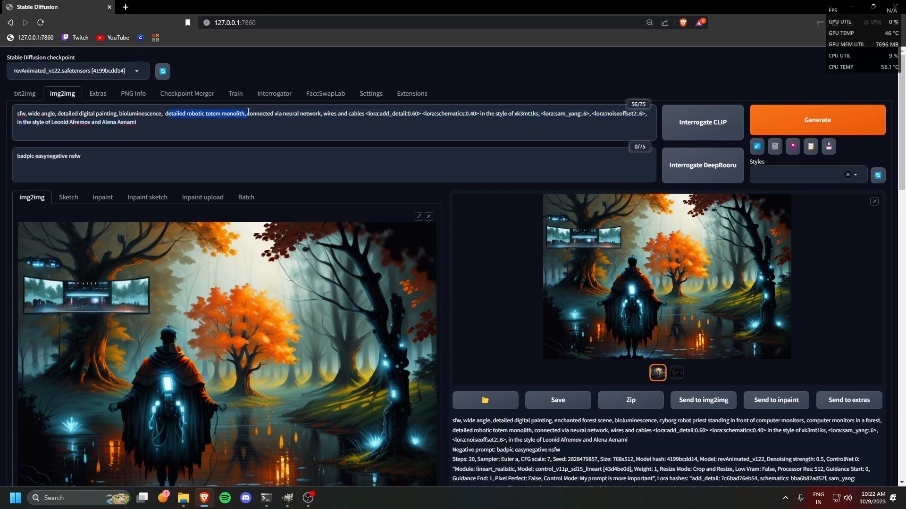
key(BackSpace)
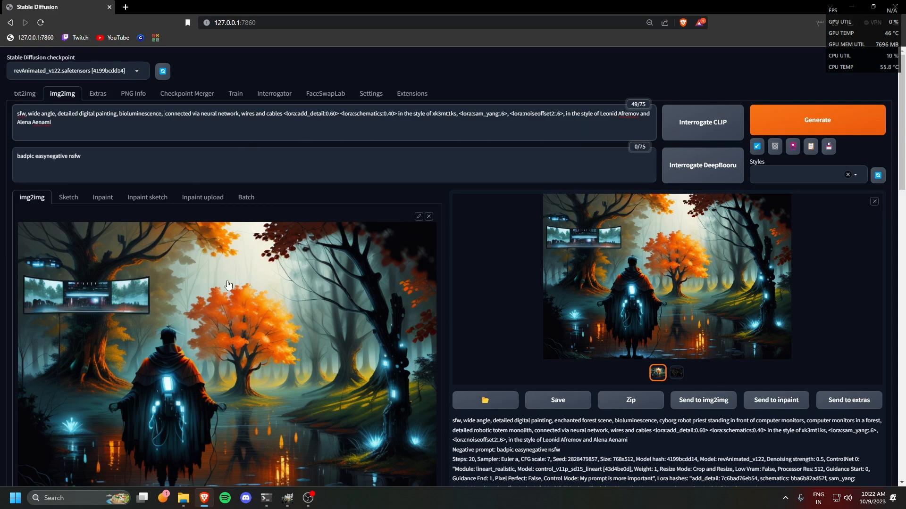
scroll(230, 279, down, 1)
scroll(238, 242, up, 1)
scroll(233, 176, down, 1)
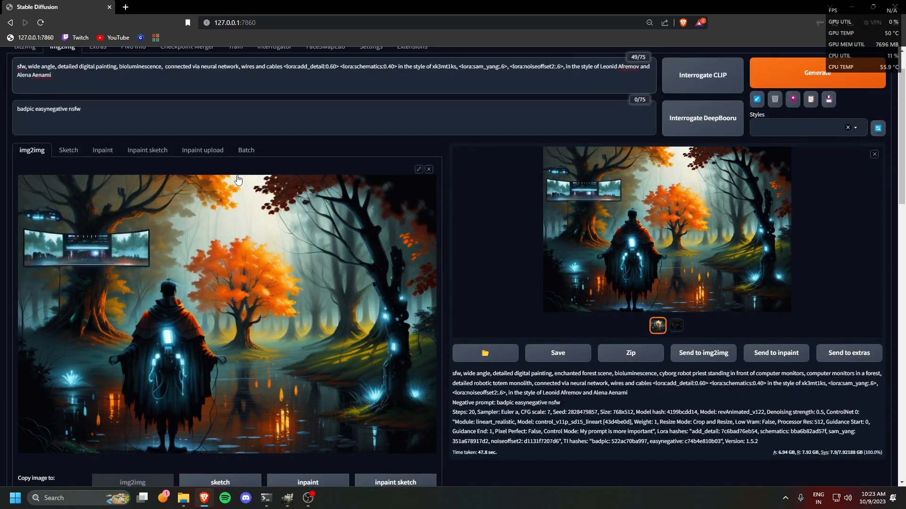
scroll(238, 179, down, 2)
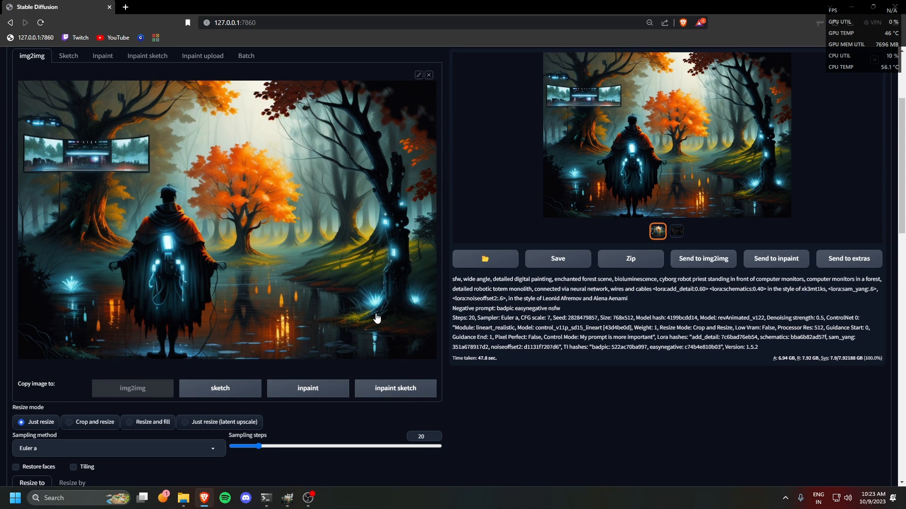
scroll(548, 319, up, 3)
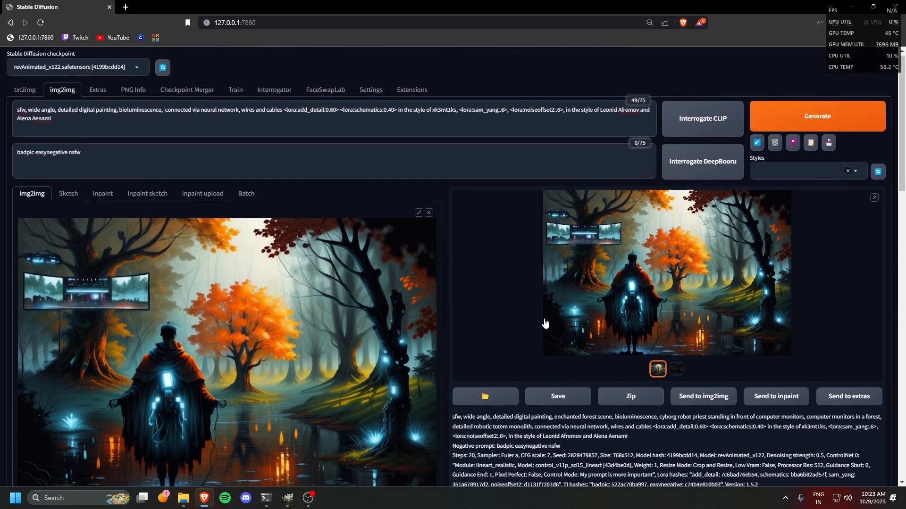
click(779, 123)
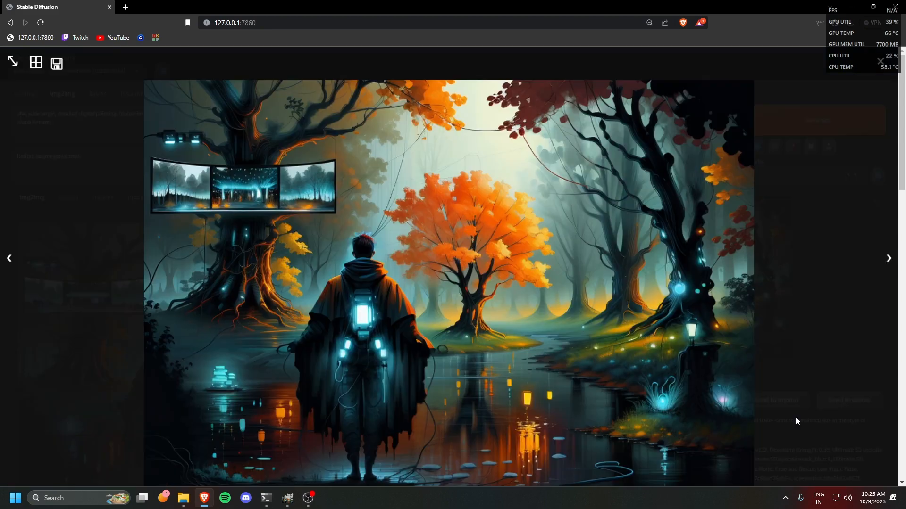
Step: Close the full-size preview and run the upscale again with the upscaled result as the img2img source image
click(796, 417)
scroll(713, 283, down, 1)
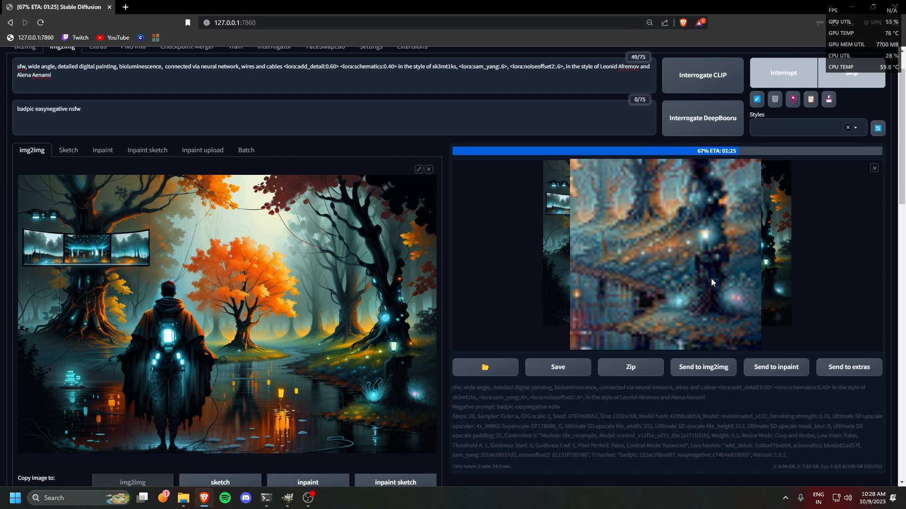
key(alt+r)
click(740, 82)
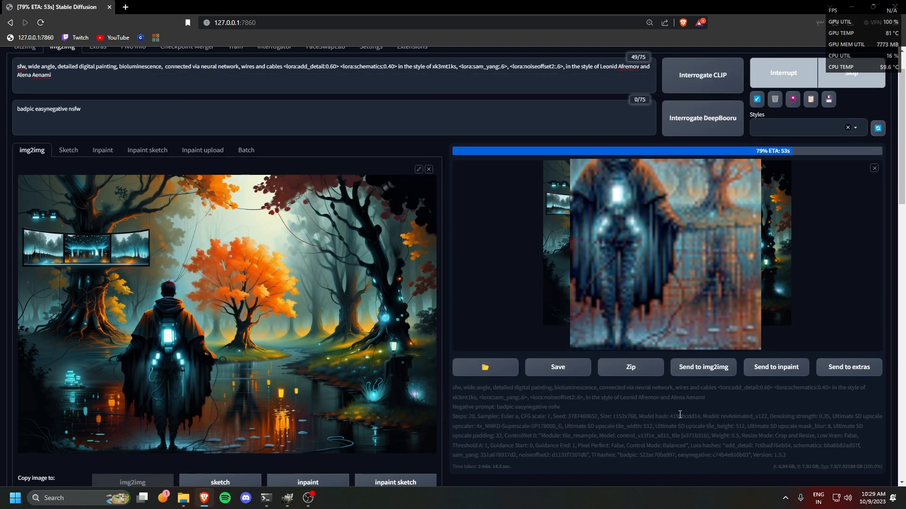